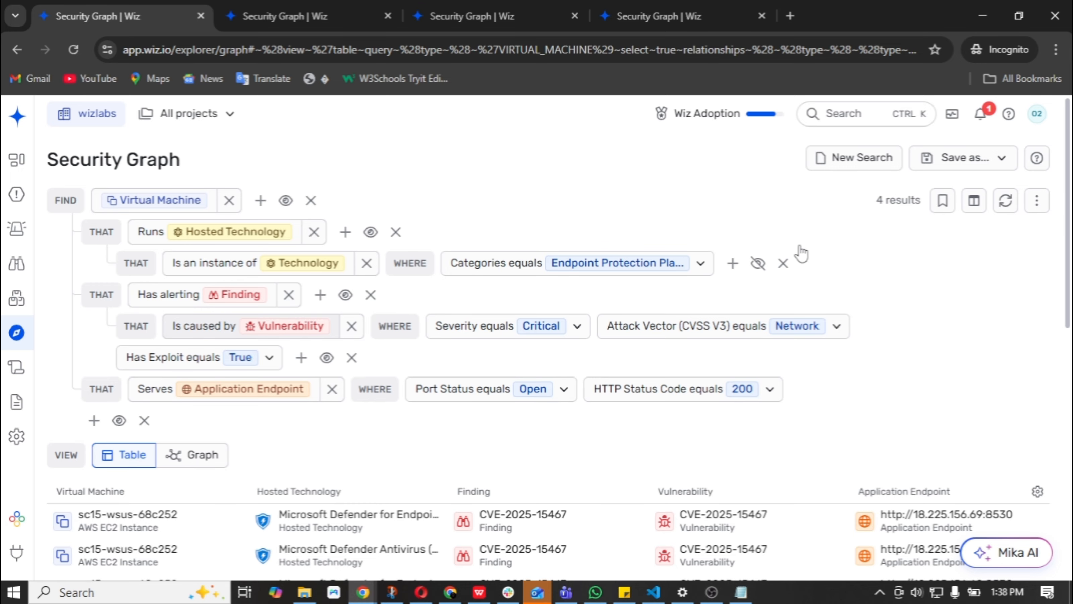
- Start a new Security Graph search for resources of type Virtual Machine or Container
left_click(847, 167)
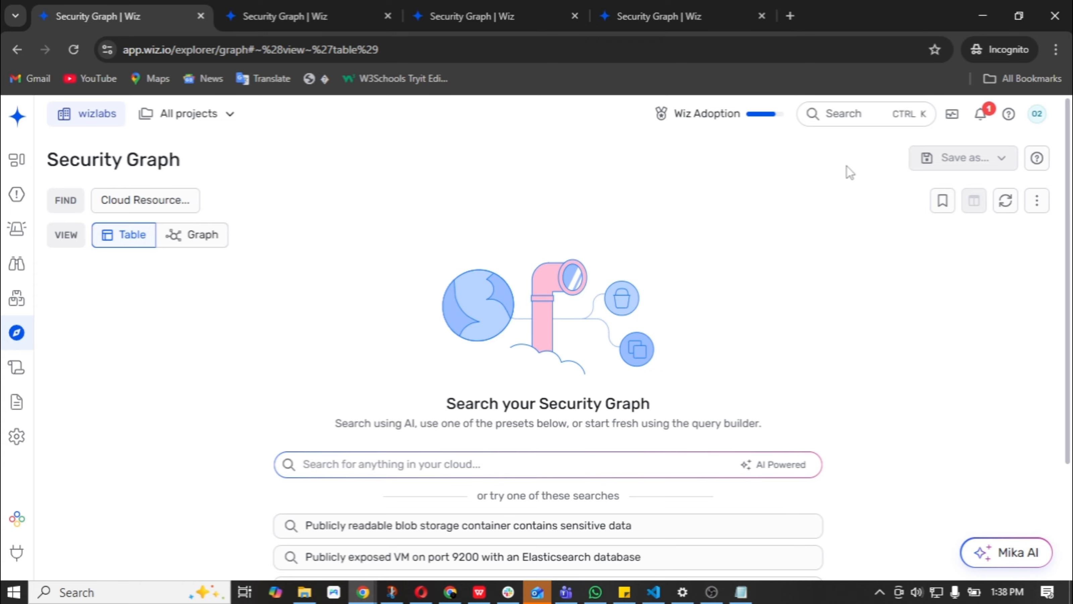
left_click(171, 203)
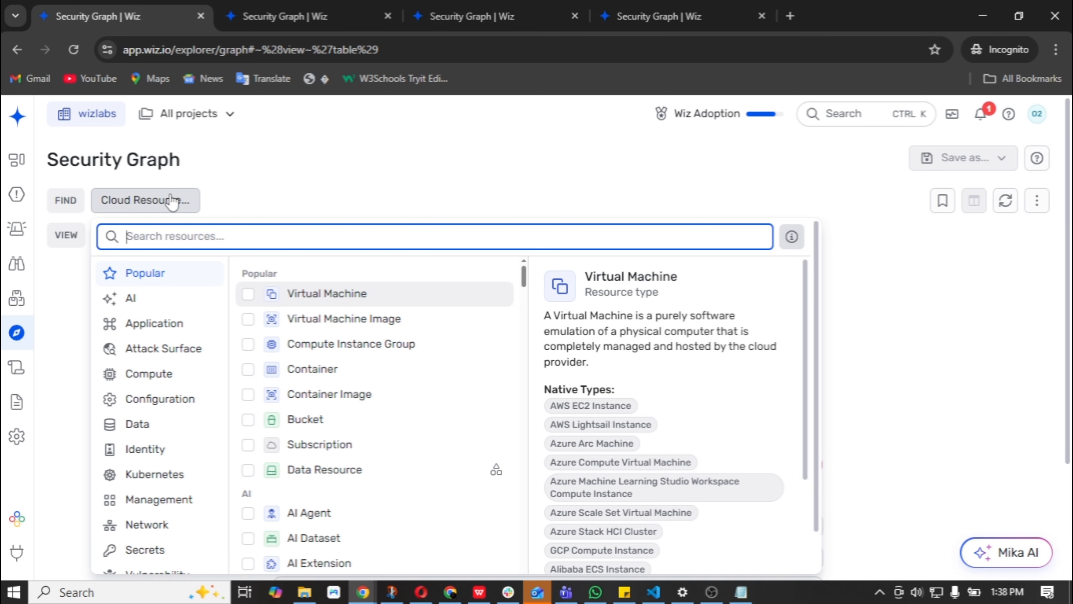
left_click(247, 295)
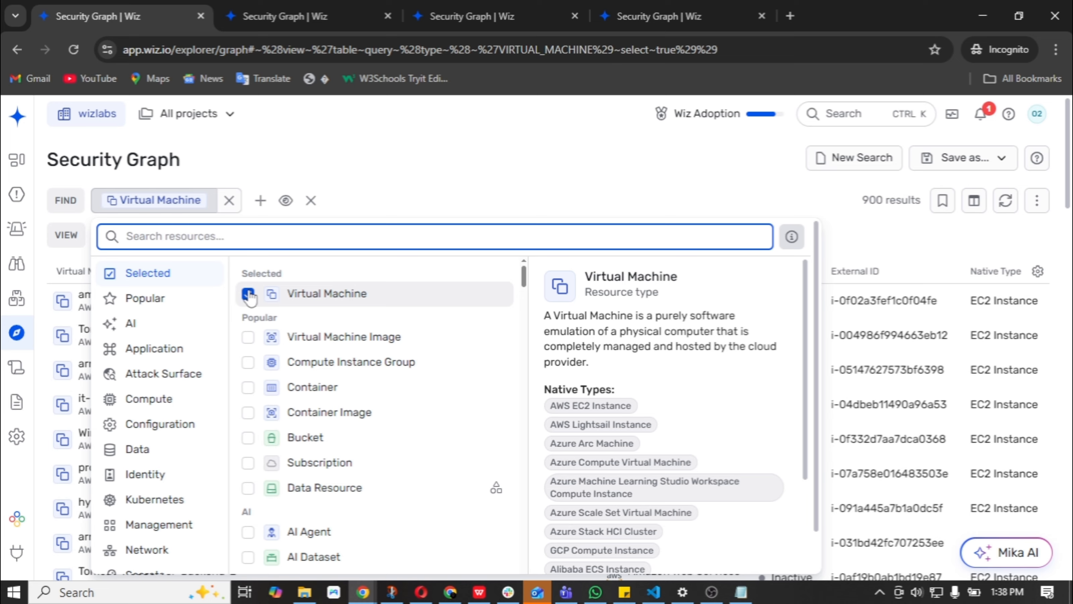
left_click(248, 387)
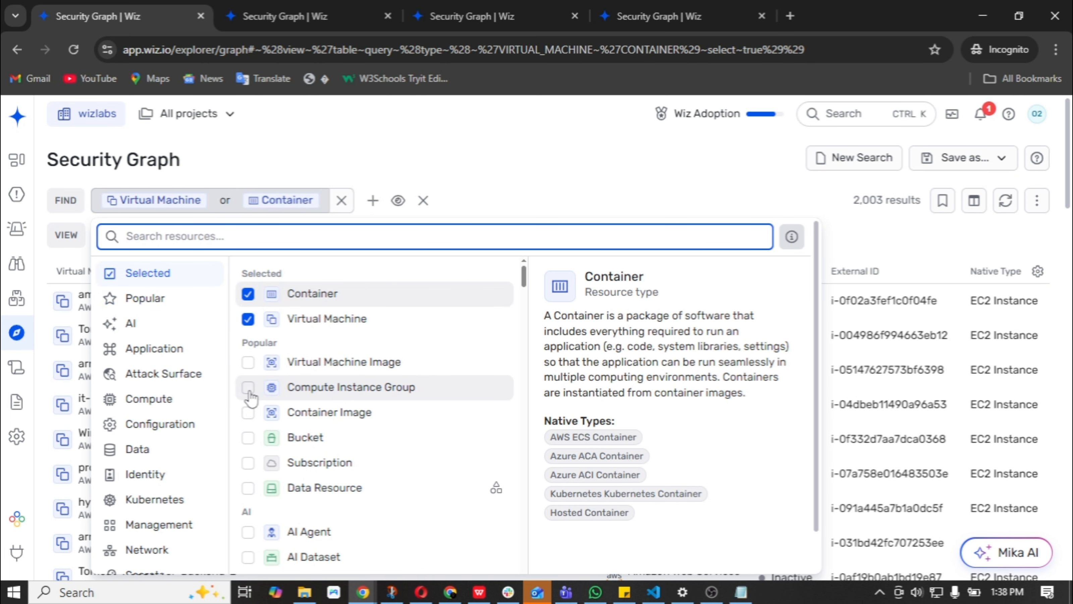
left_click(567, 165)
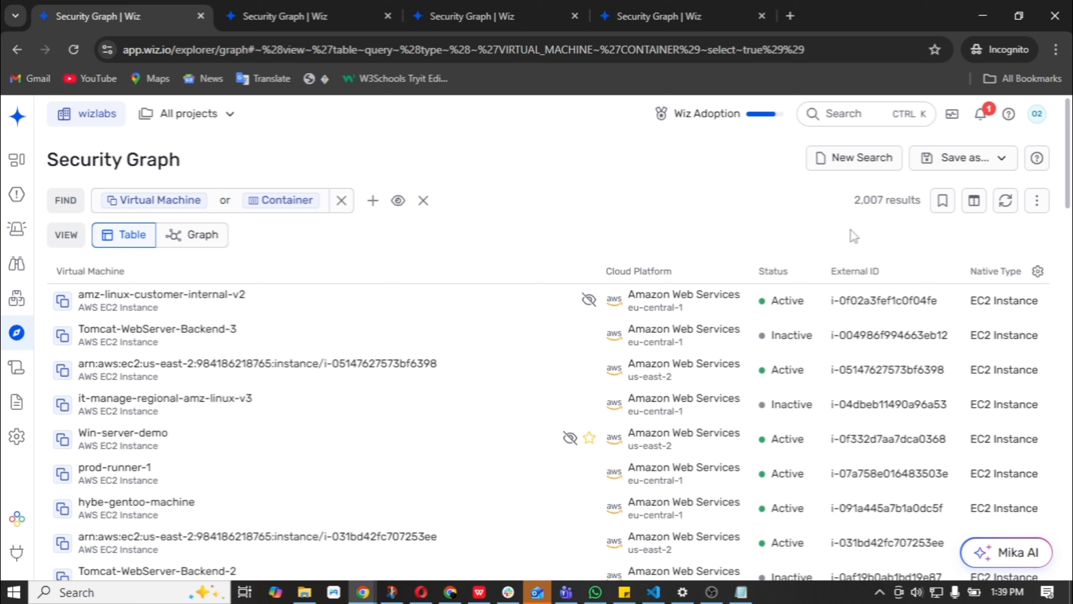
- Add a condition that the workloads act as a Service Account, with a nested condition that it is entitled to an IAM Binding
left_click(372, 200)
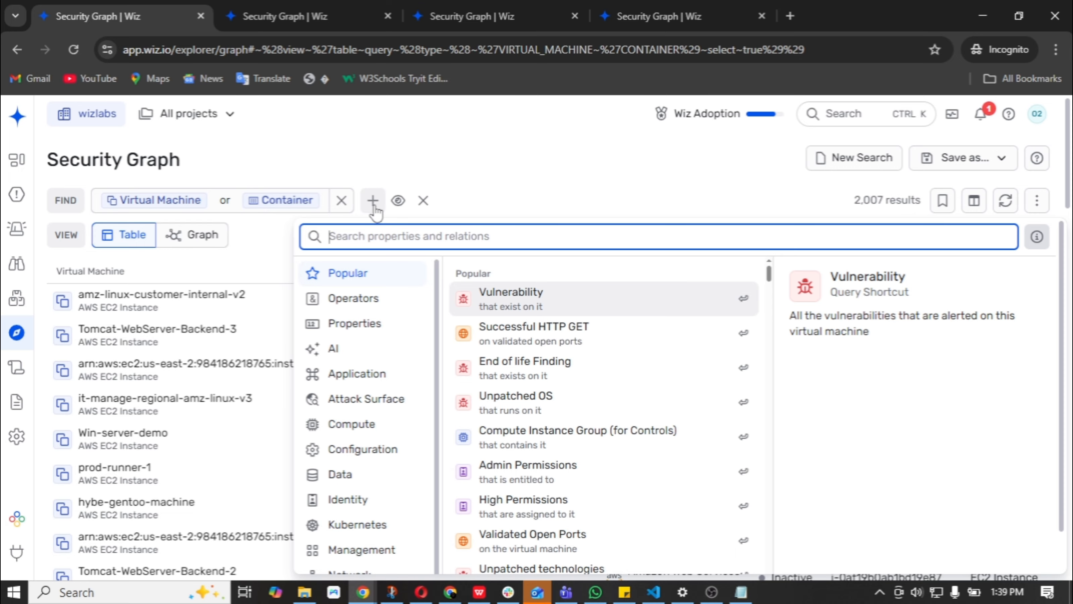
type("servi")
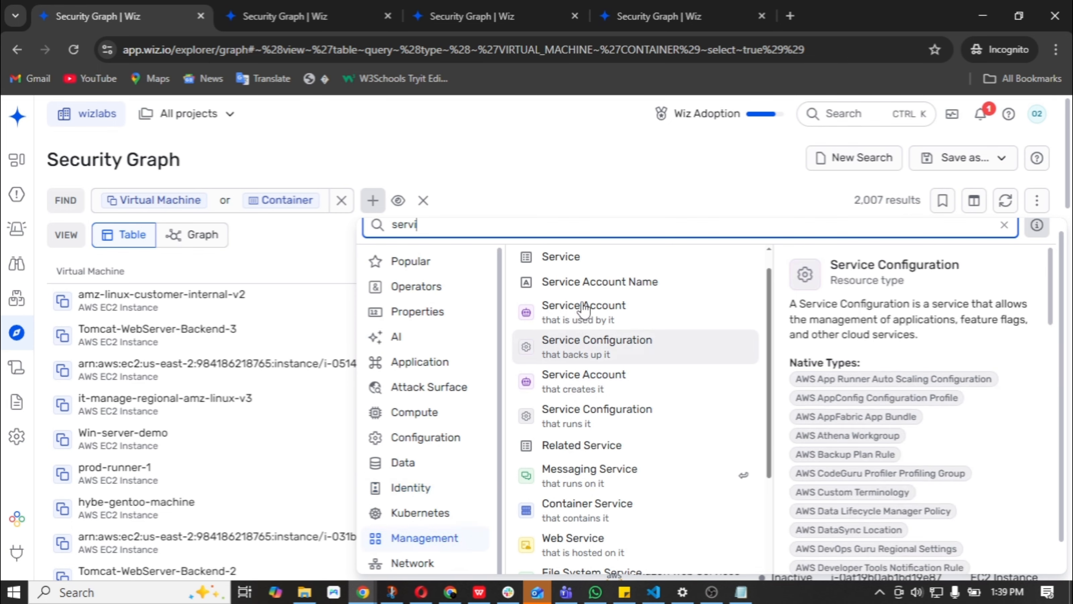
left_click(584, 312)
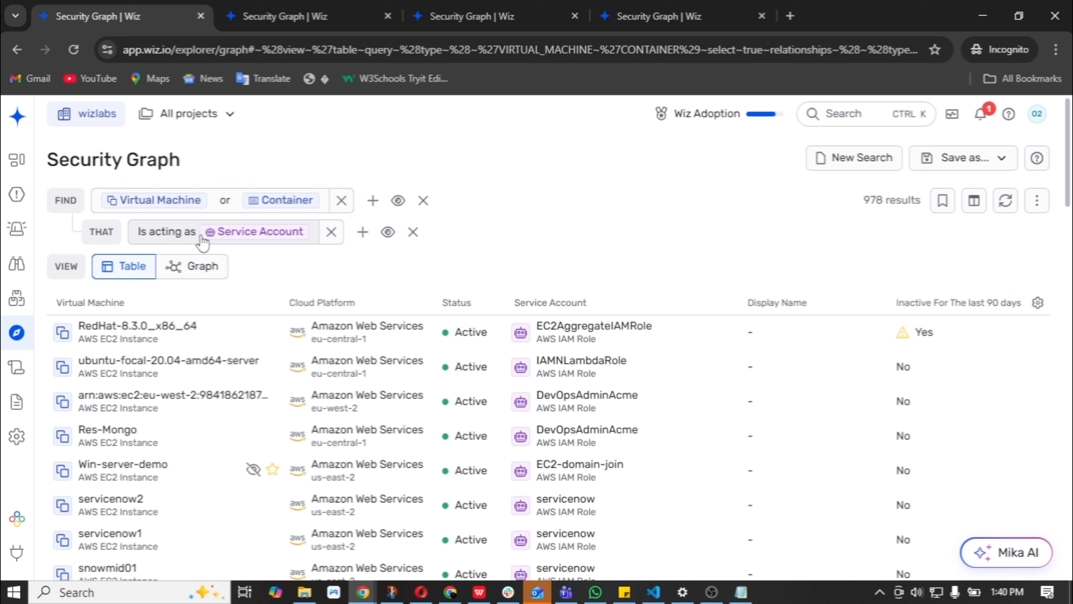
left_click(361, 232)
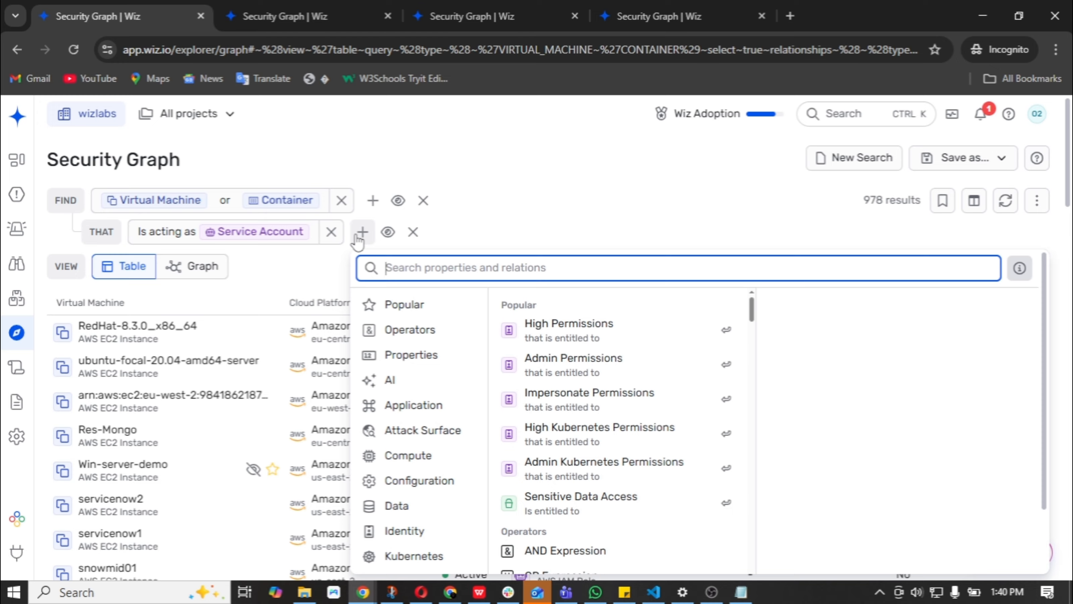
type("IAM")
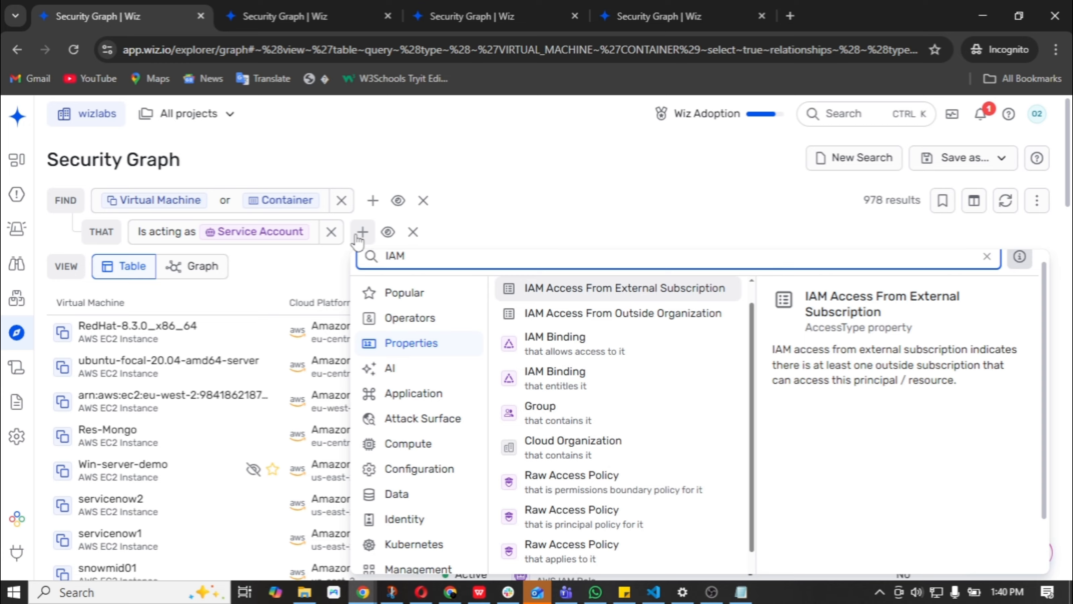
left_click(603, 382)
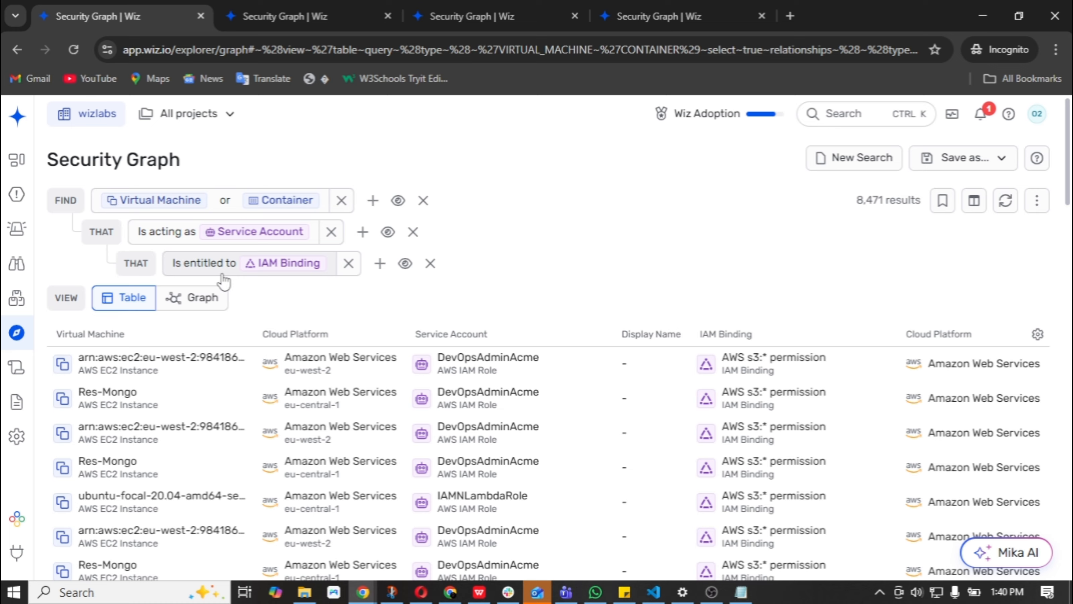
- Nest under the IAM Binding a Bucket it allows access to, and require an alerting Data Finding on that bucket
left_click(380, 263)
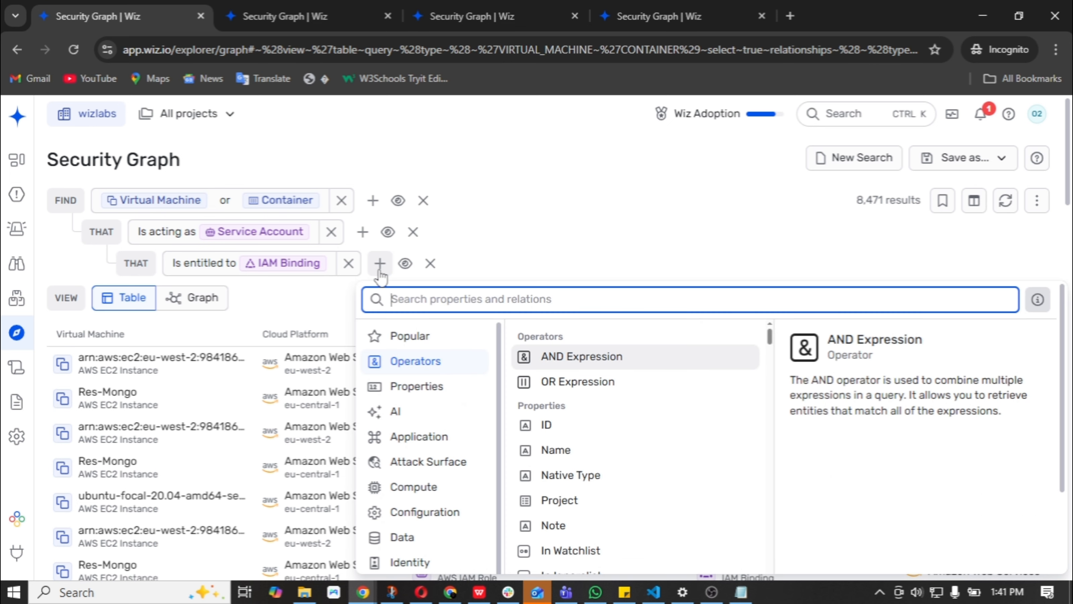
type("buck")
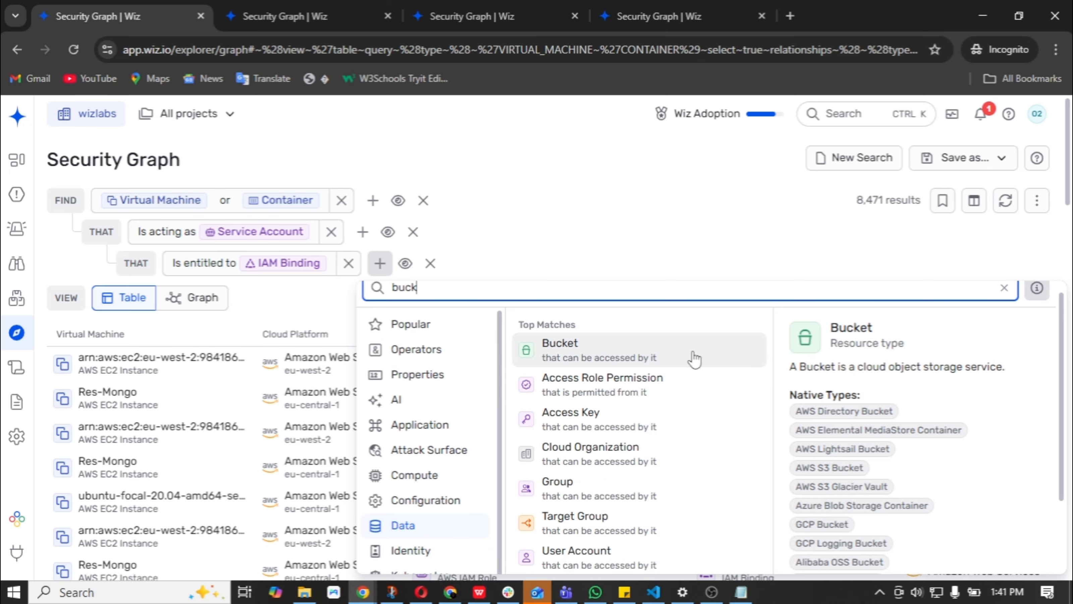
left_click(693, 352)
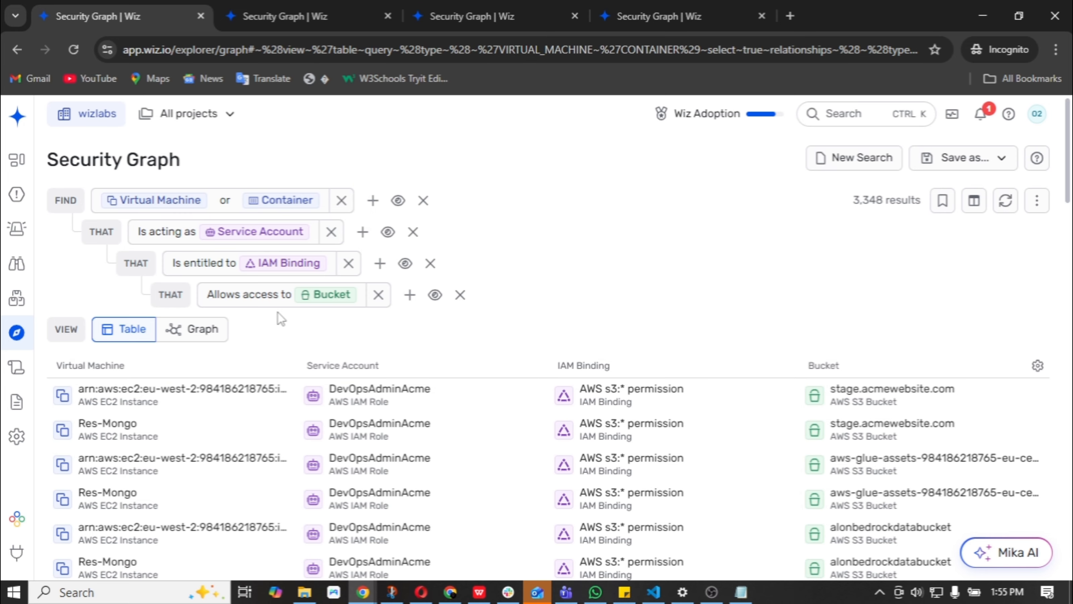
left_click(411, 298)
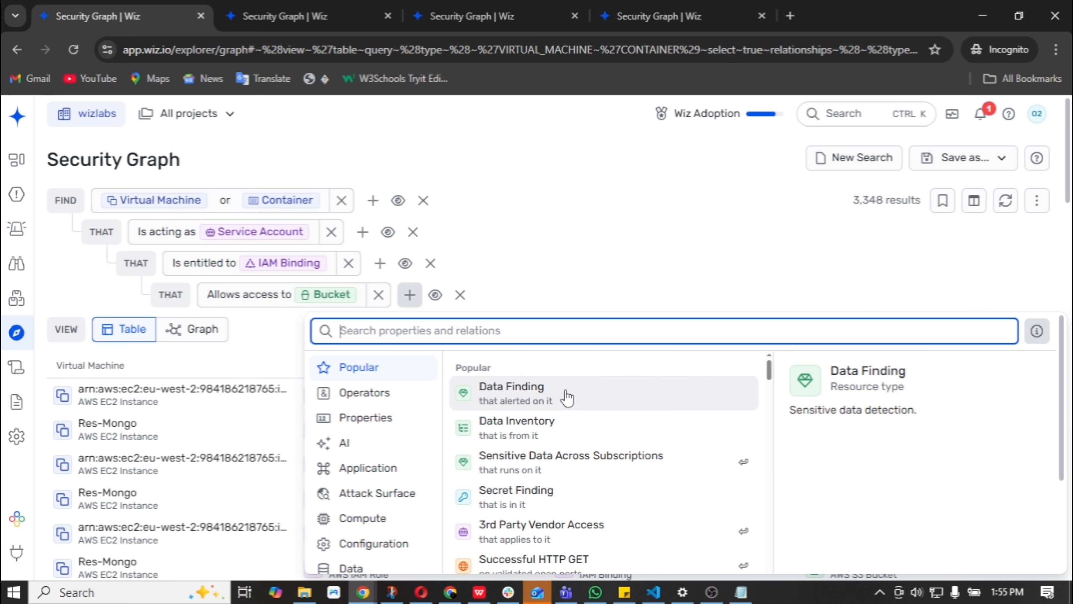
left_click(580, 401)
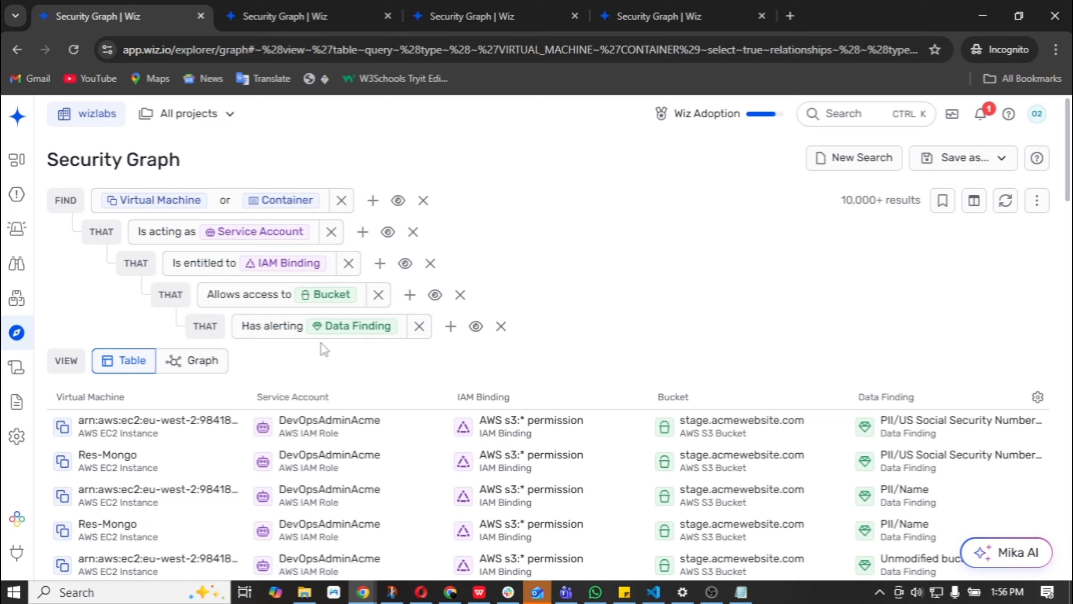
- Add the Successful HTTP GET on validated open ports condition to the virtual machines and containers
left_click(374, 209)
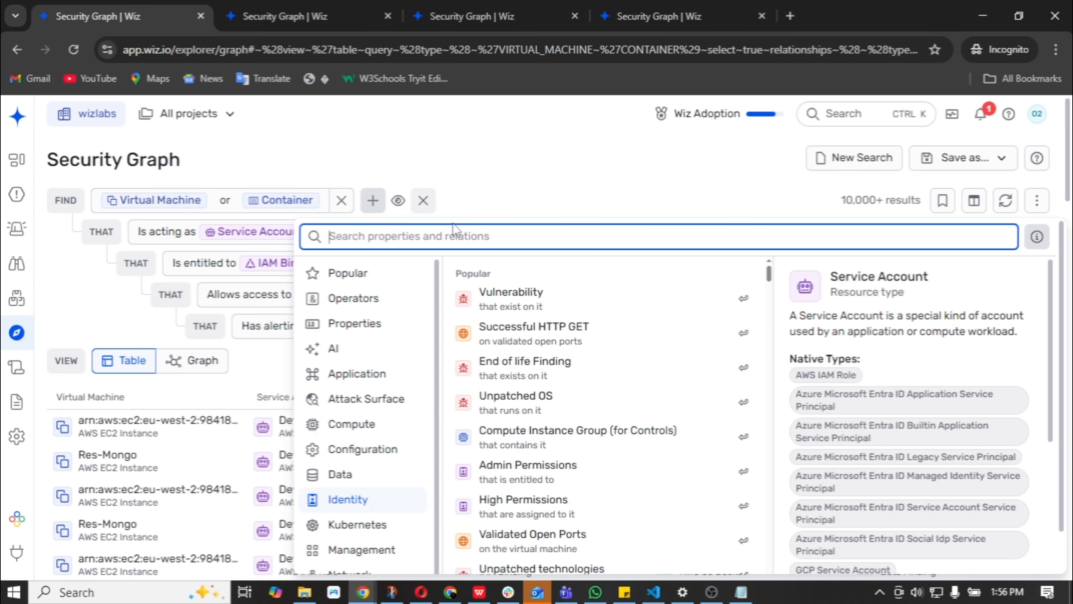
left_click(551, 336)
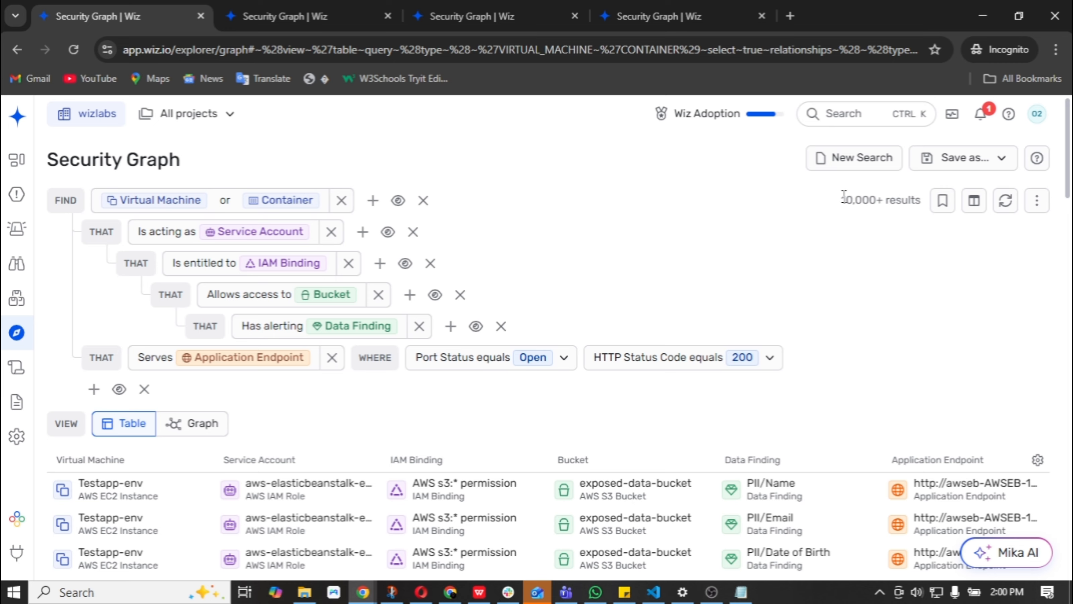
left_click(373, 202)
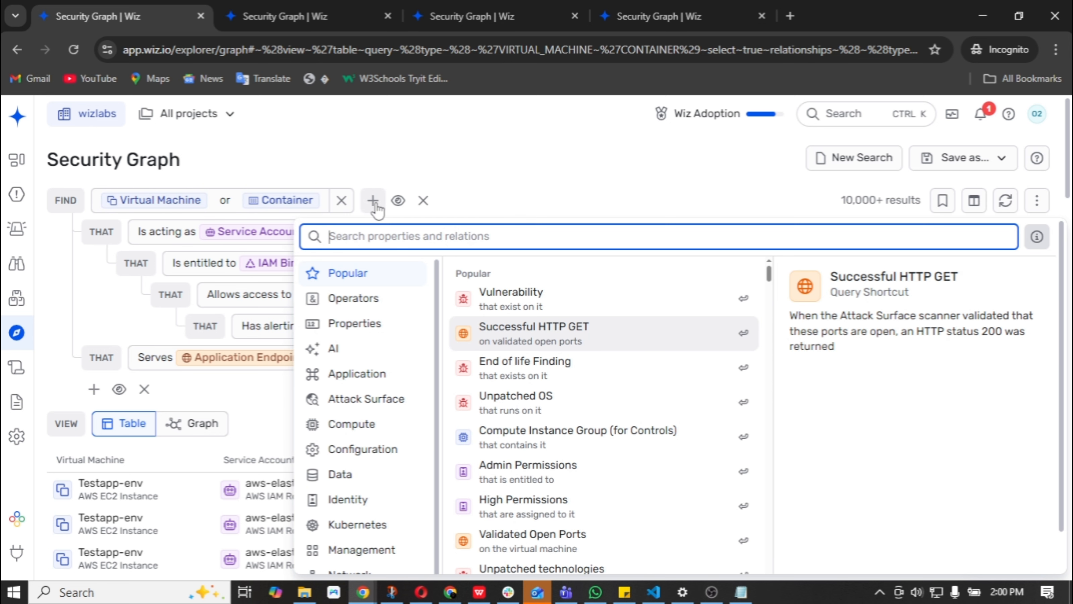
left_click(575, 301)
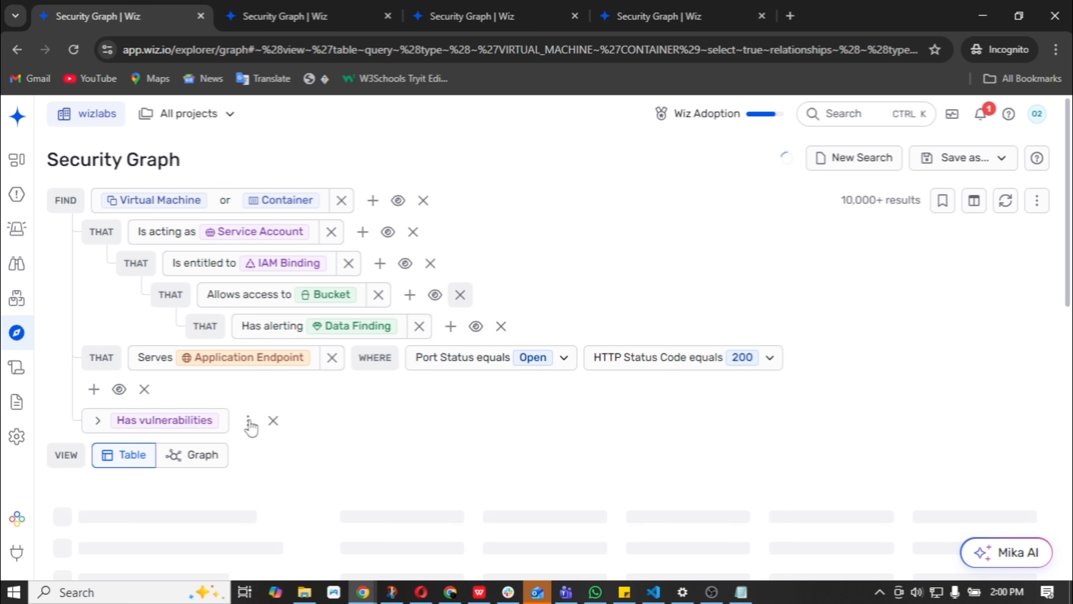
left_click(272, 421)
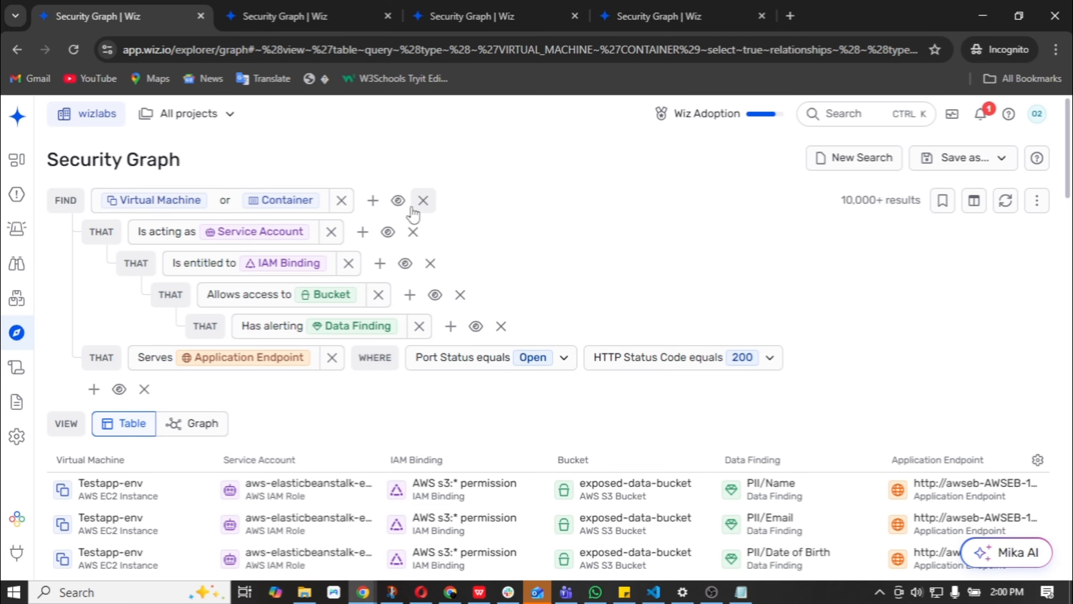
- Add an alerting Finding condition to the virtual machines and containers, nested with the Vulnerability that causes it
left_click(373, 201)
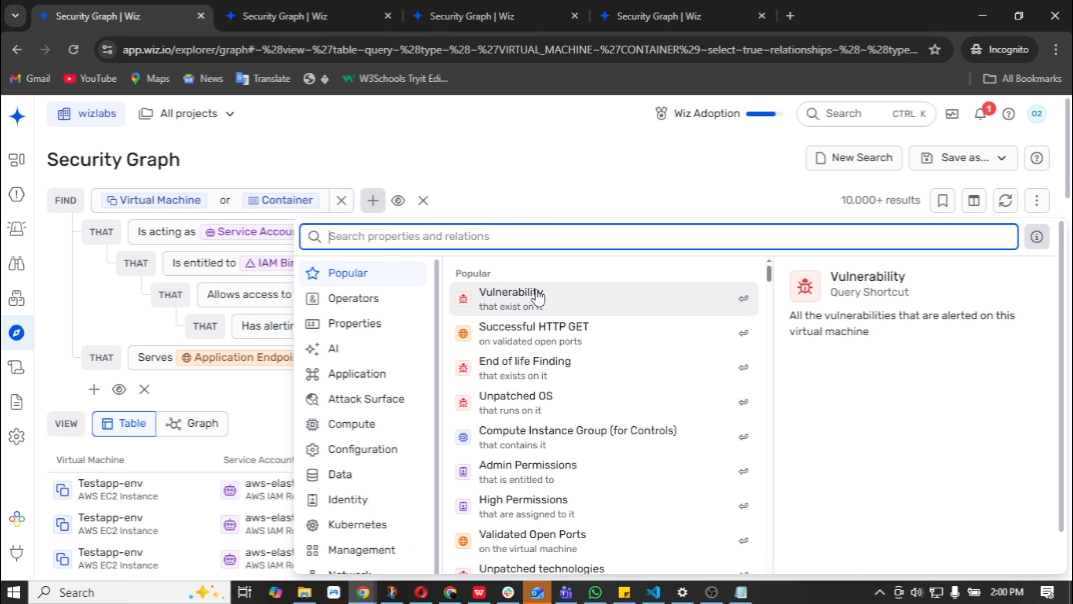
type("fin")
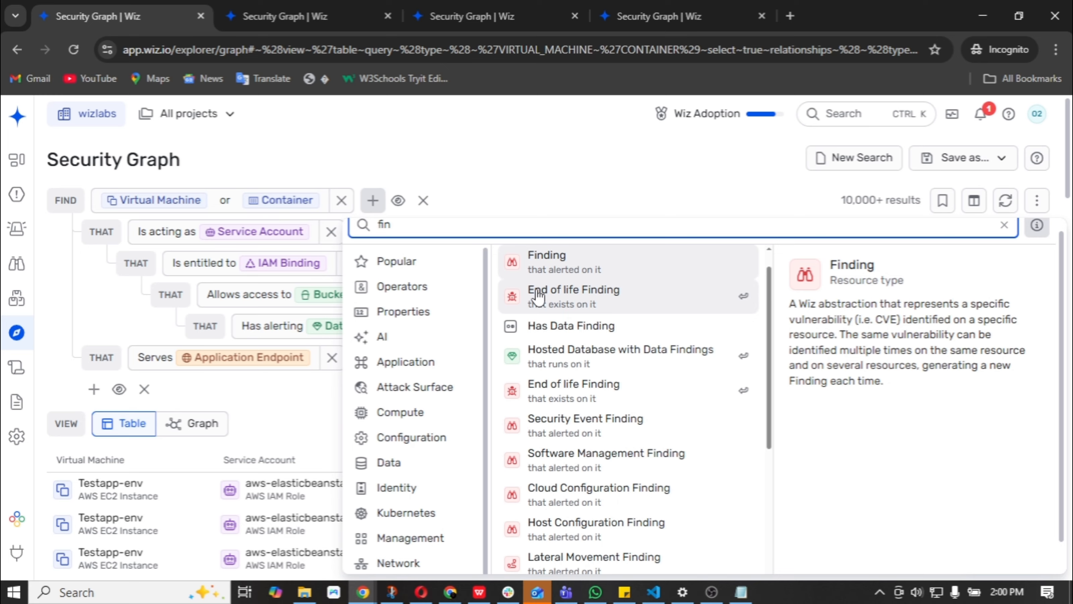
left_click(653, 262)
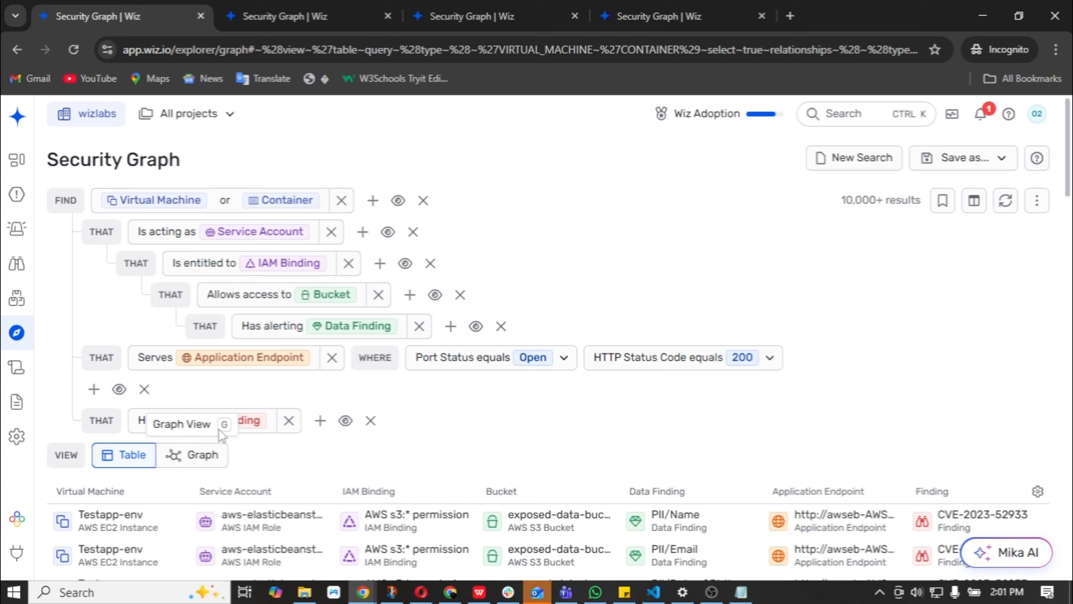
left_click(320, 423)
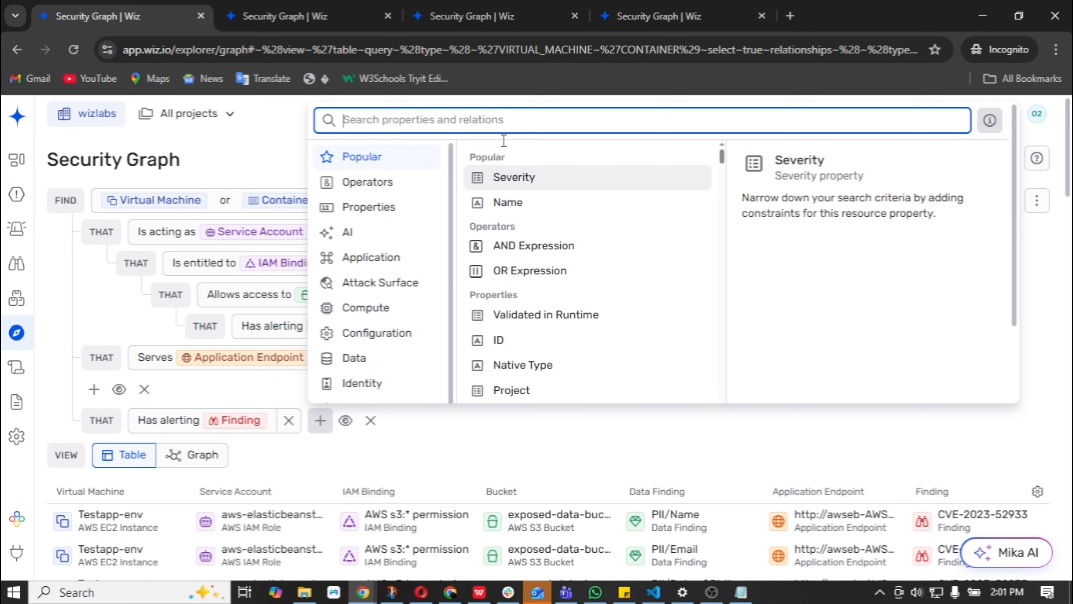
type("vuln")
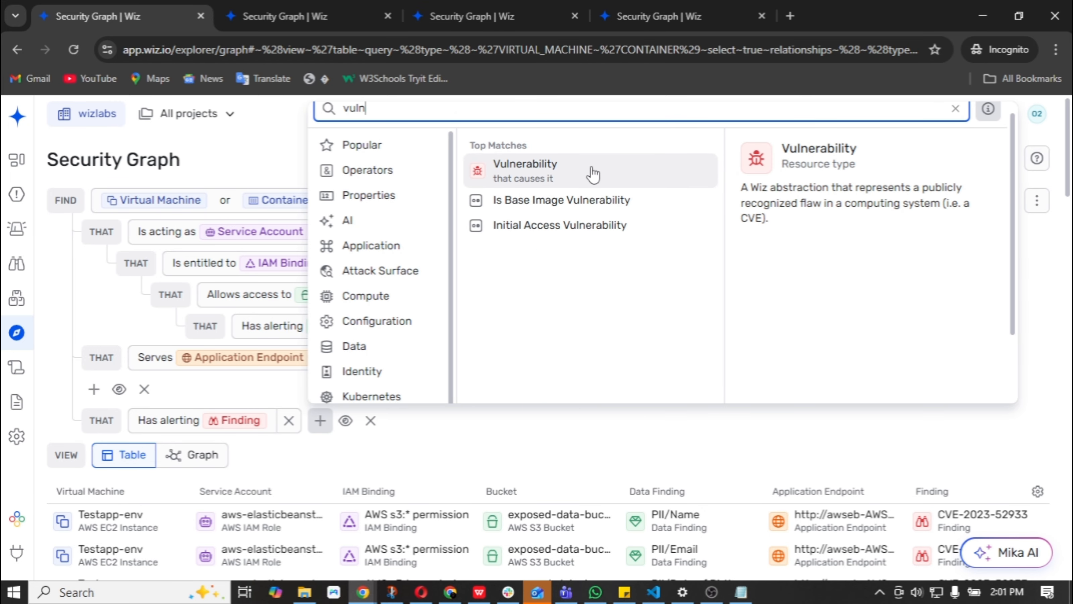
left_click(593, 173)
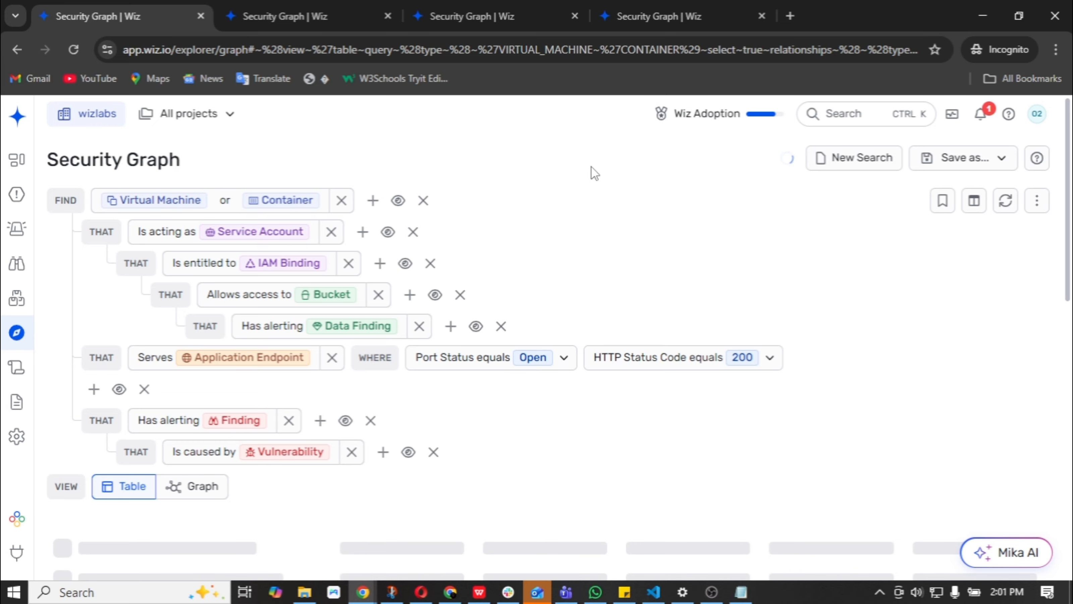
- Filter the Vulnerability condition to those where Has Exploit equals True
scroll(321, 365, "down", 3)
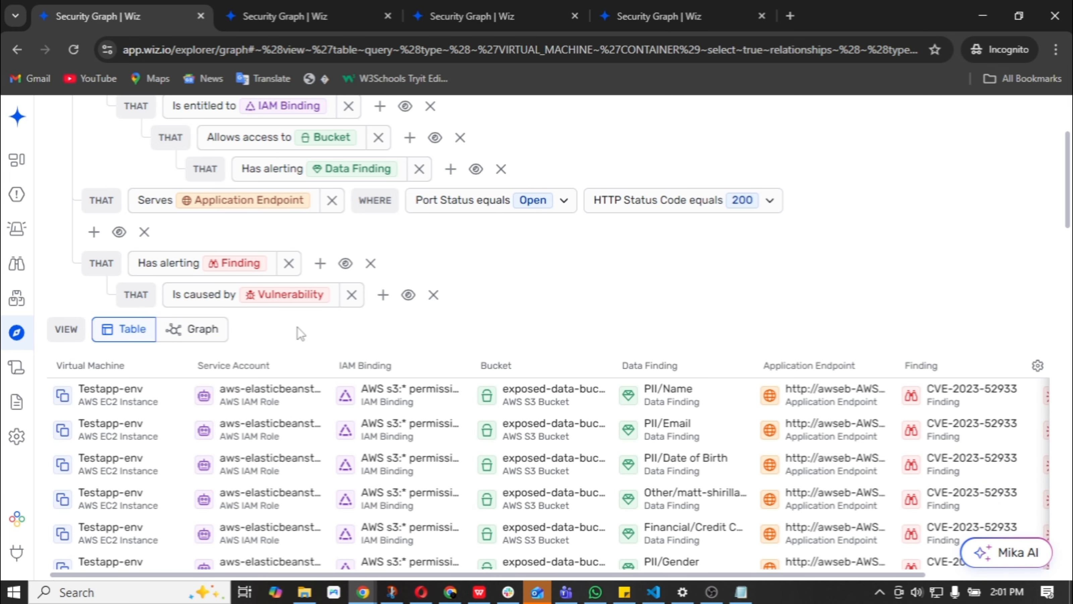
scroll(689, 247, "up", 4)
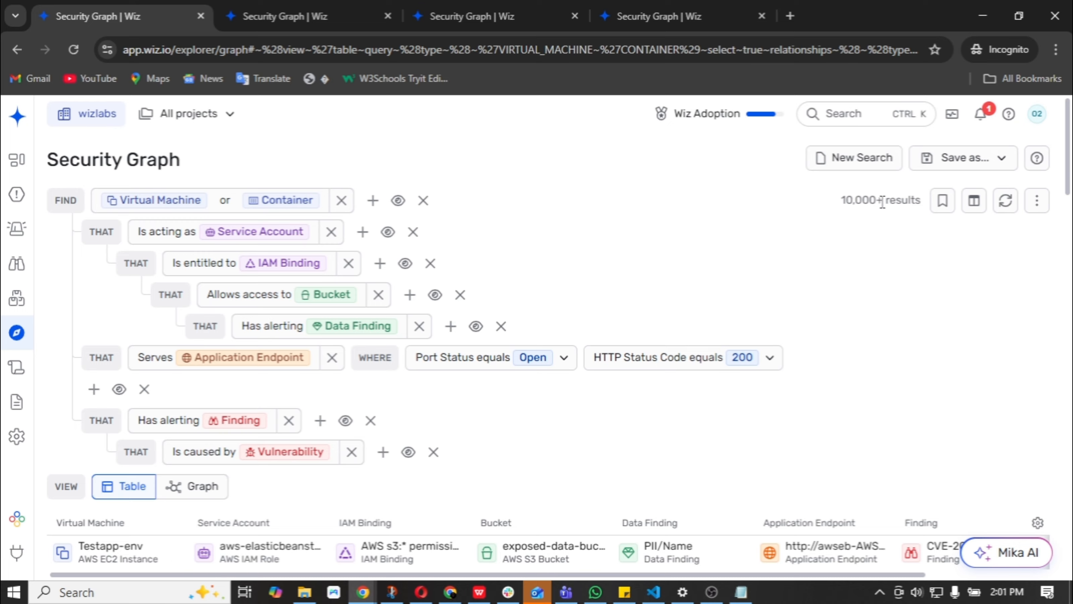
scroll(335, 354, "down", 3)
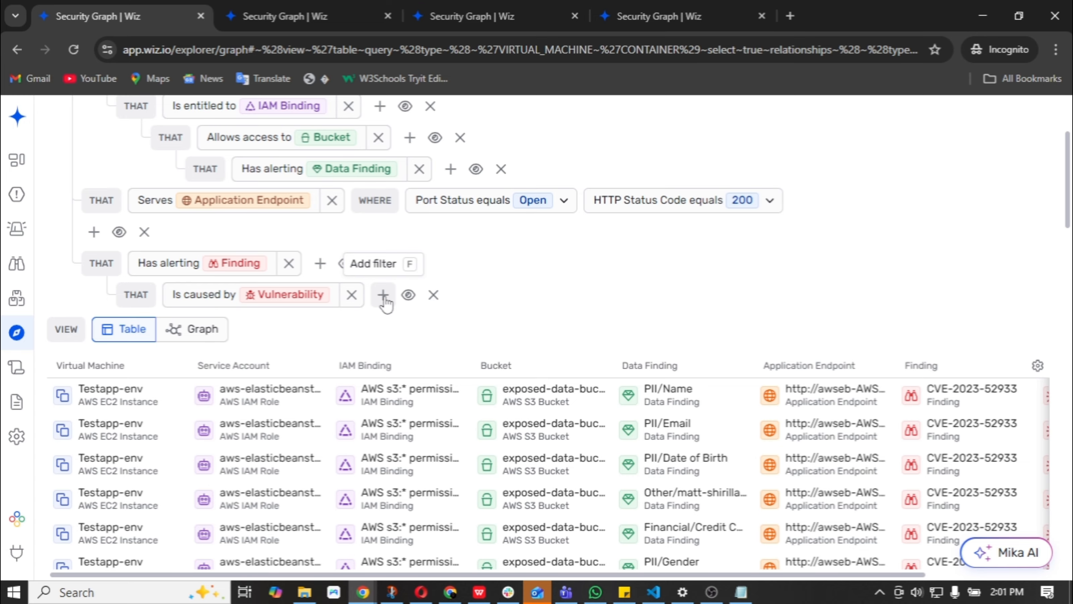
left_click(383, 295)
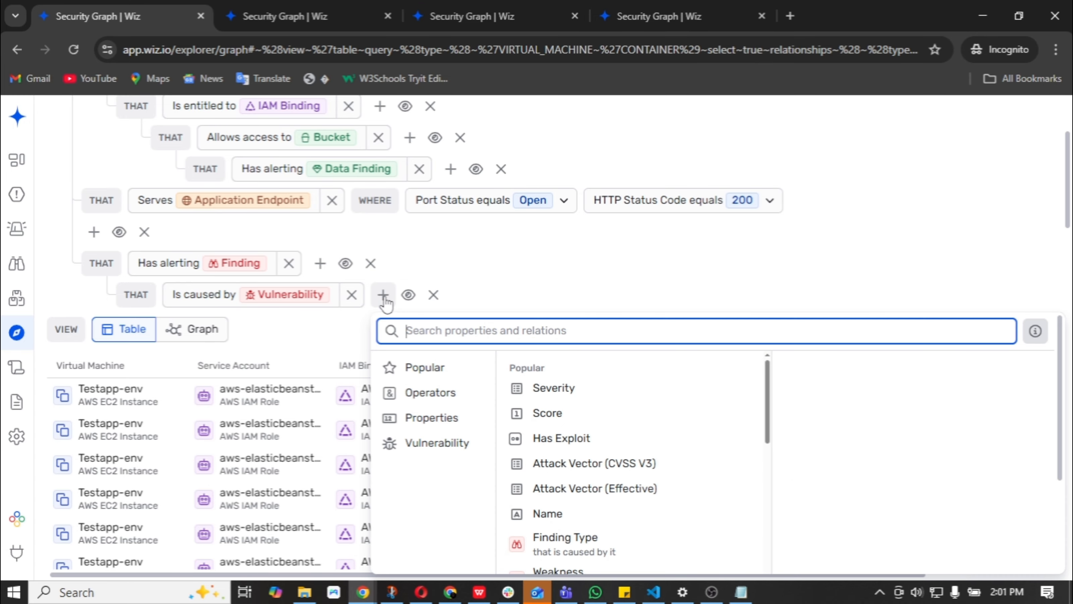
left_click(559, 440)
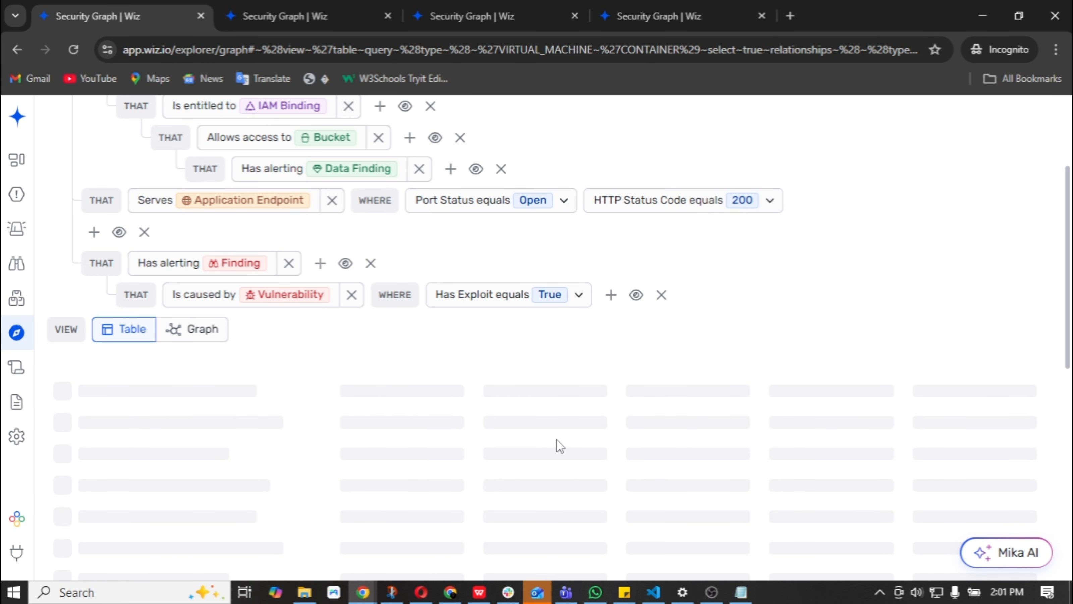
- Add a filter to the Vulnerability condition so that Severity equals Critical
left_click(611, 296)
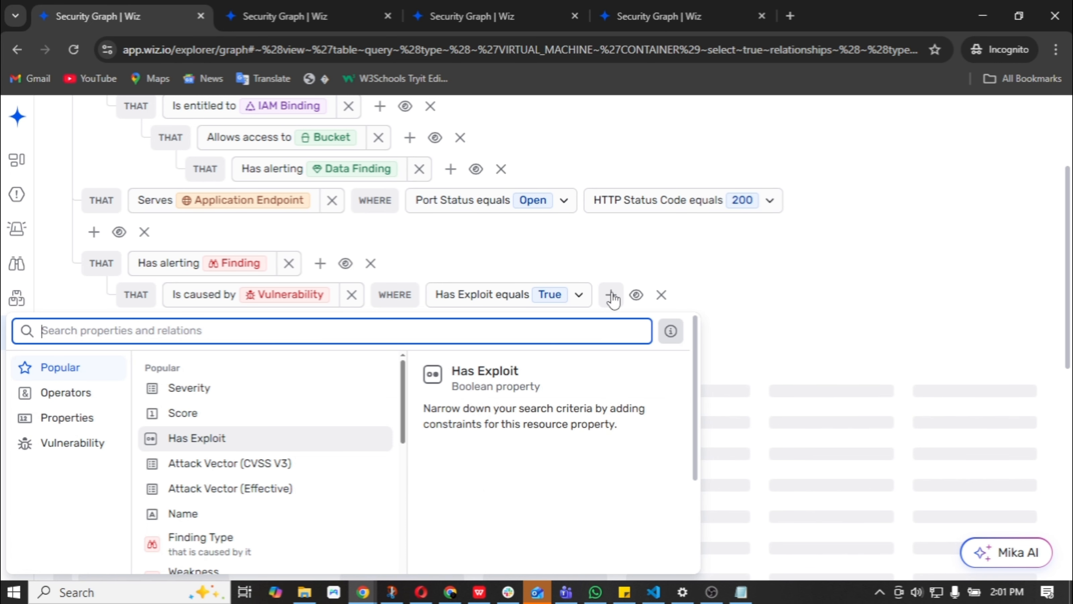
left_click(298, 399)
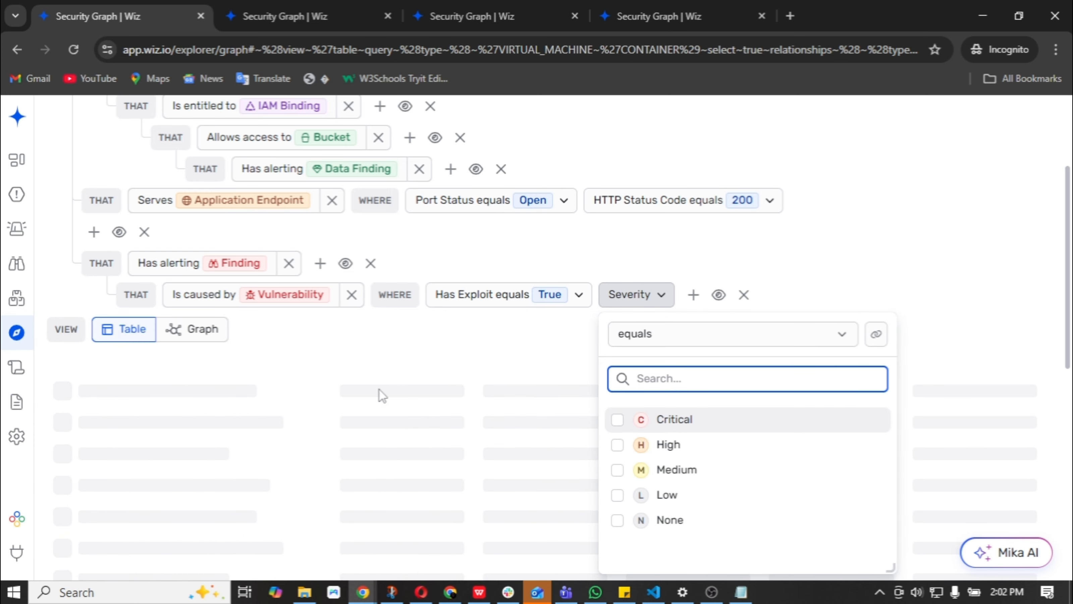
left_click(618, 420)
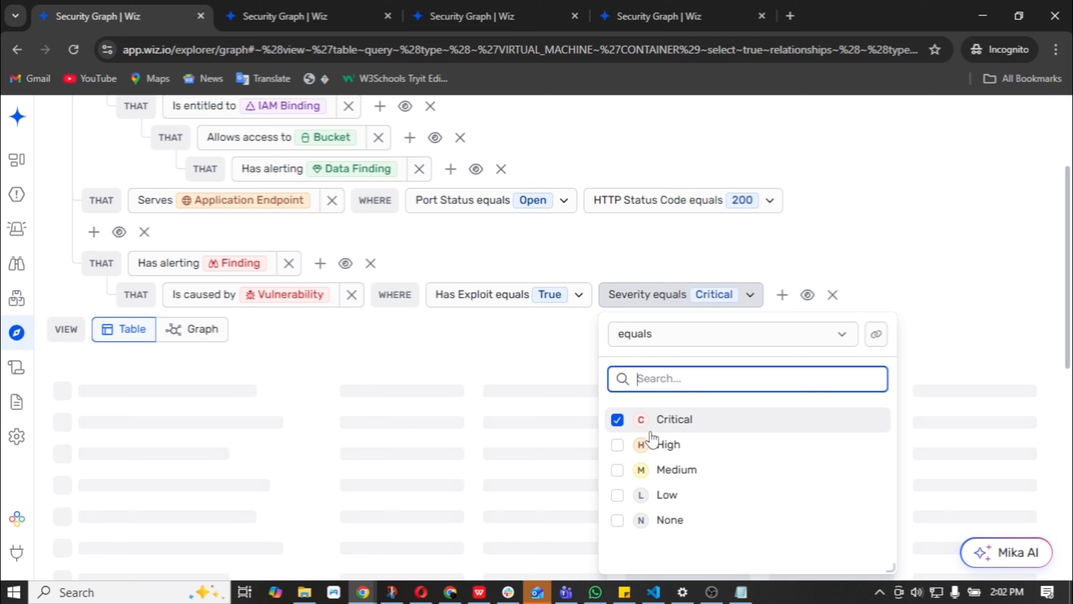
- Add High to the Vulnerability condition's Severity filter alongside Critical
left_click(618, 444)
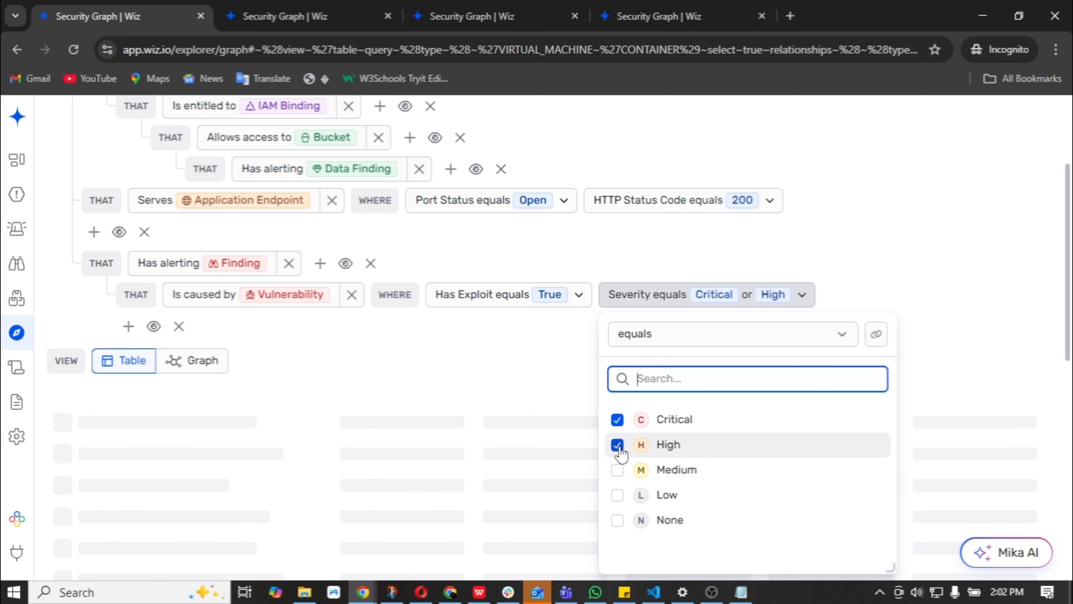
left_click(987, 257)
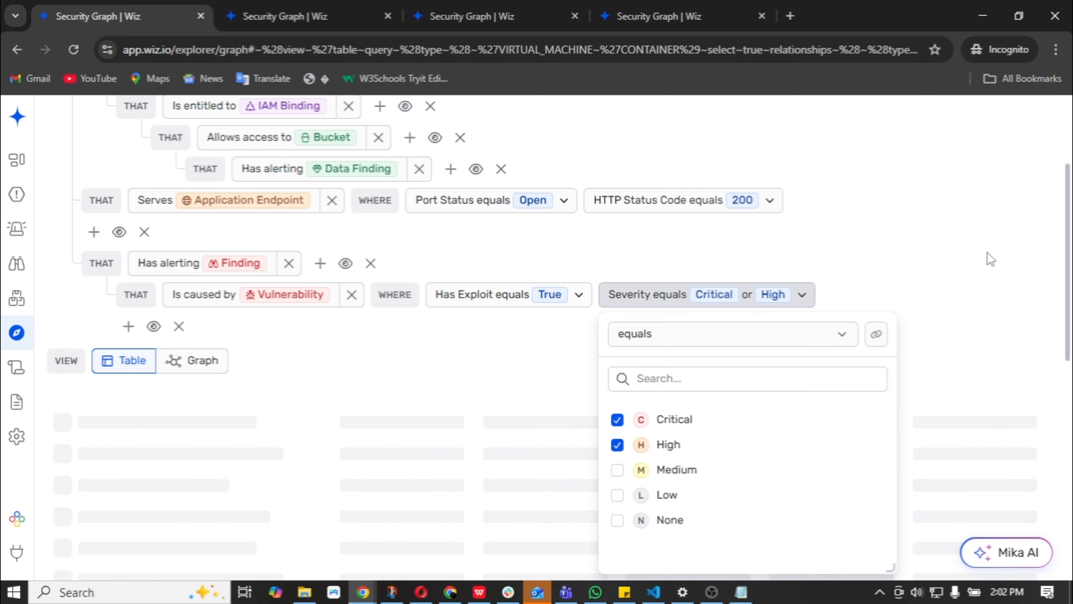
scroll(930, 264, "up", 3)
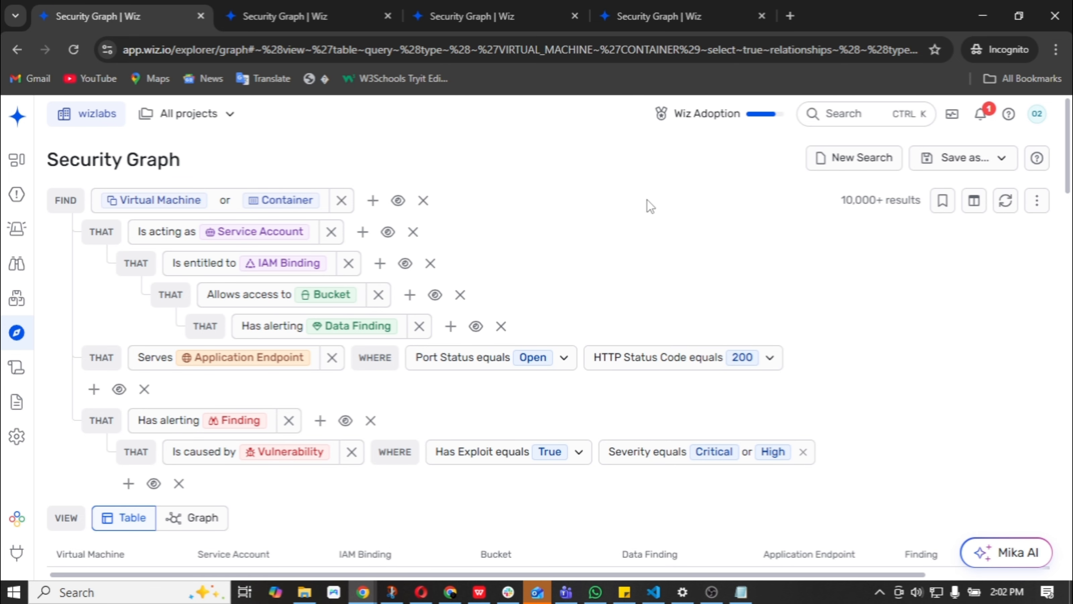
- Display the query results as a graph and examine the path from the Internet through the application endpoints to the Testapp-env instance
scroll(648, 203, "down", 5)
left_click(201, 284)
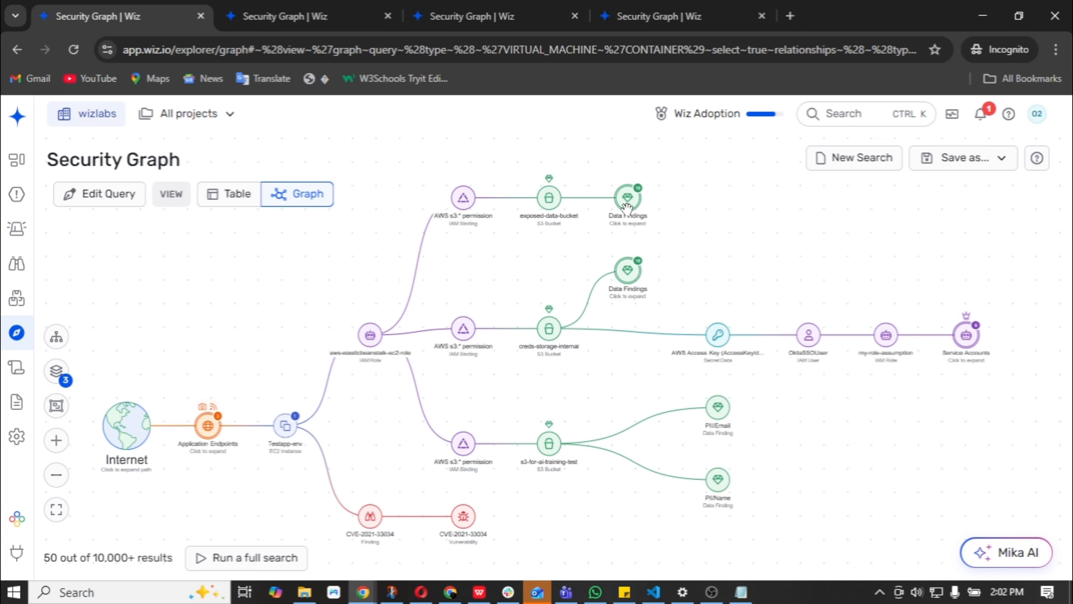
scroll(385, 368, "up", 3)
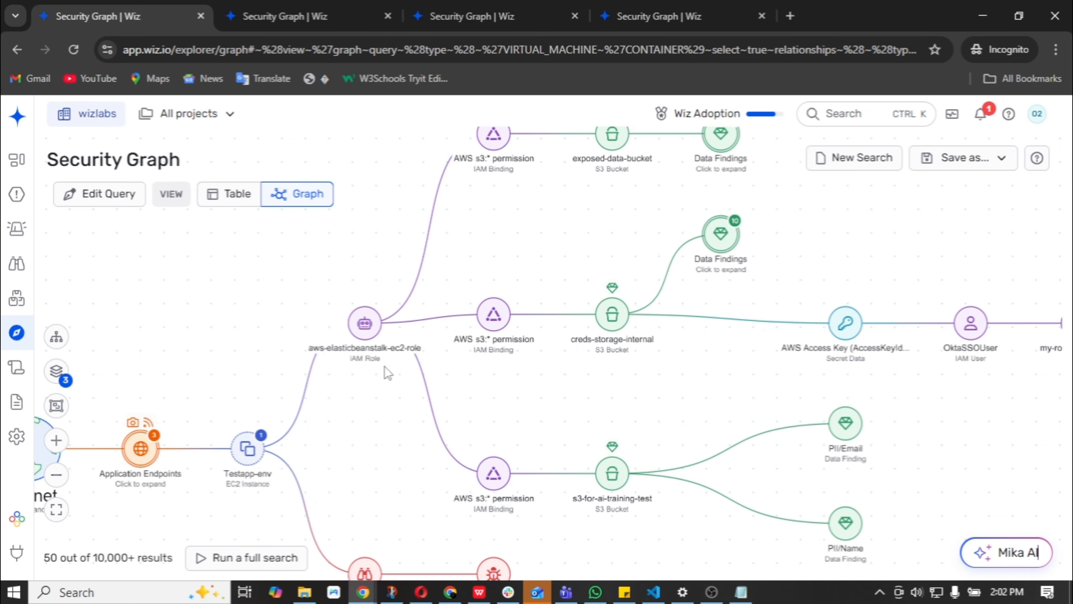
scroll(387, 346, "up", 2)
scroll(386, 347, "down", 1)
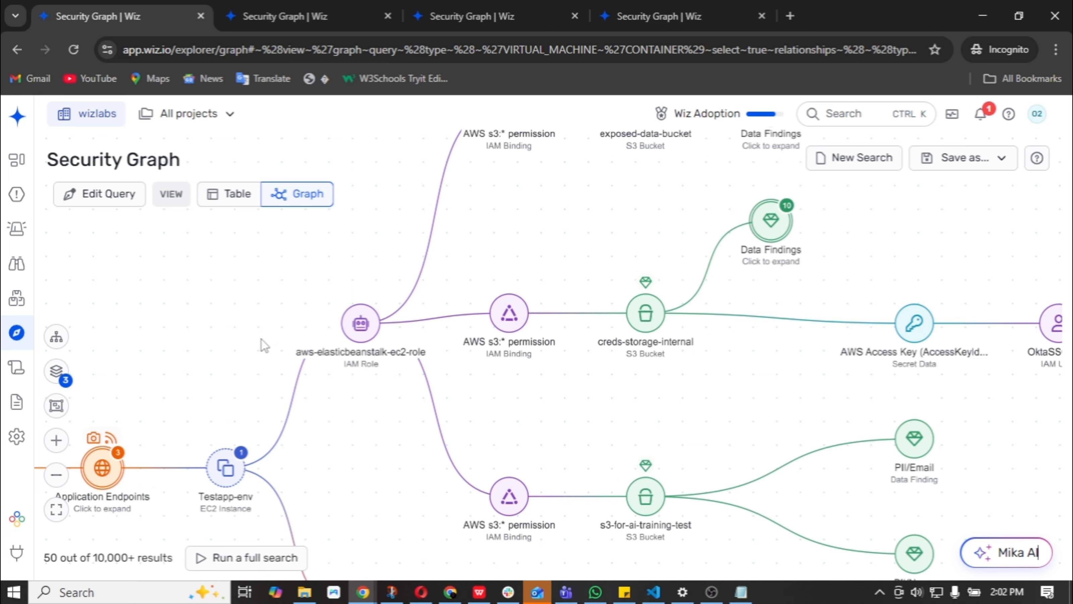
left_click_drag(252, 344, 384, 329)
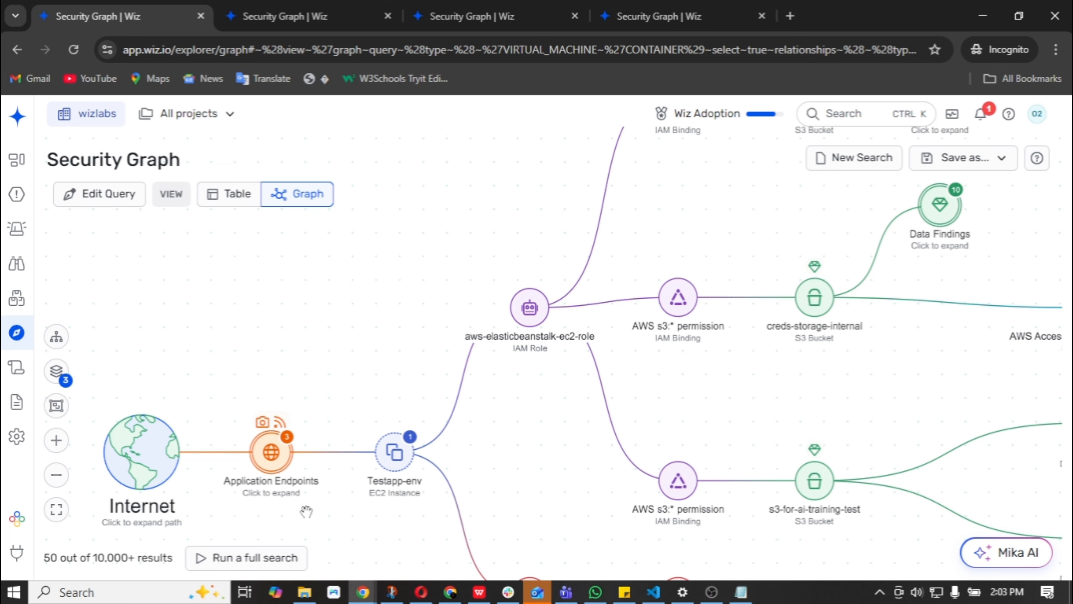
mouse_move(415, 489)
left_mouse_down()
mouse_move(335, 464)
mouse_move(407, 473)
left_mouse_up()
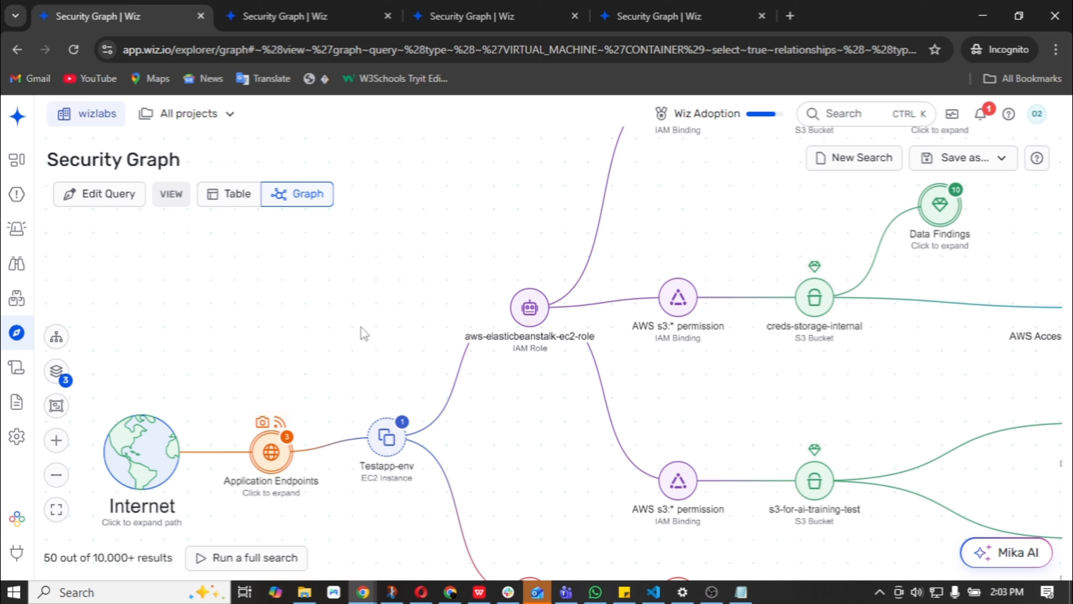
- Examine the graph branches from the IAM role to the S3 buckets, data findings and service accounts, and return to the table view
left_click_drag(361, 333, 135, 403)
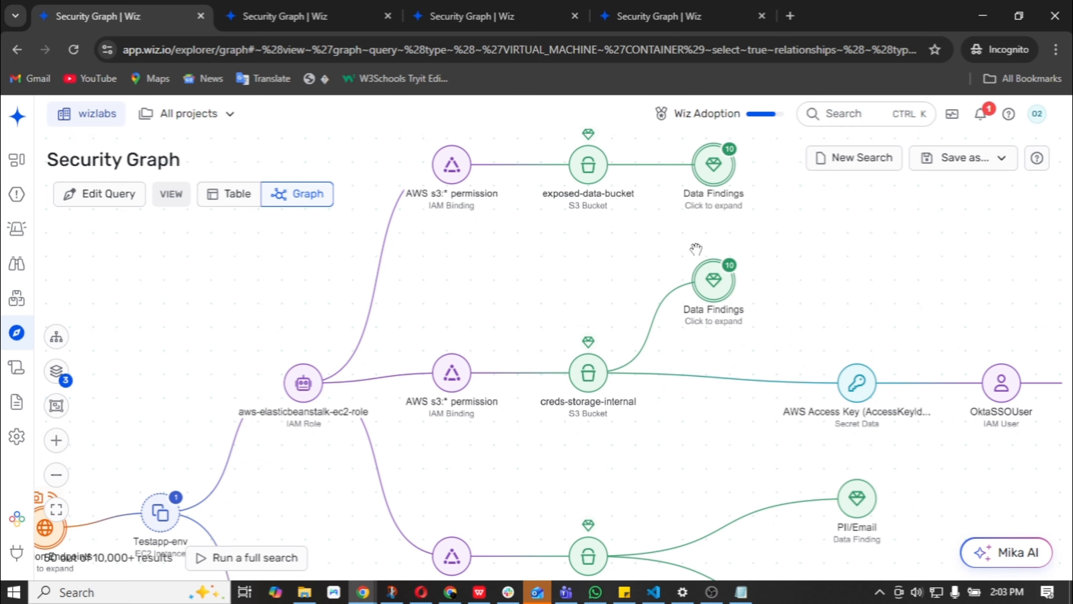
left_click_drag(886, 300, 527, 283)
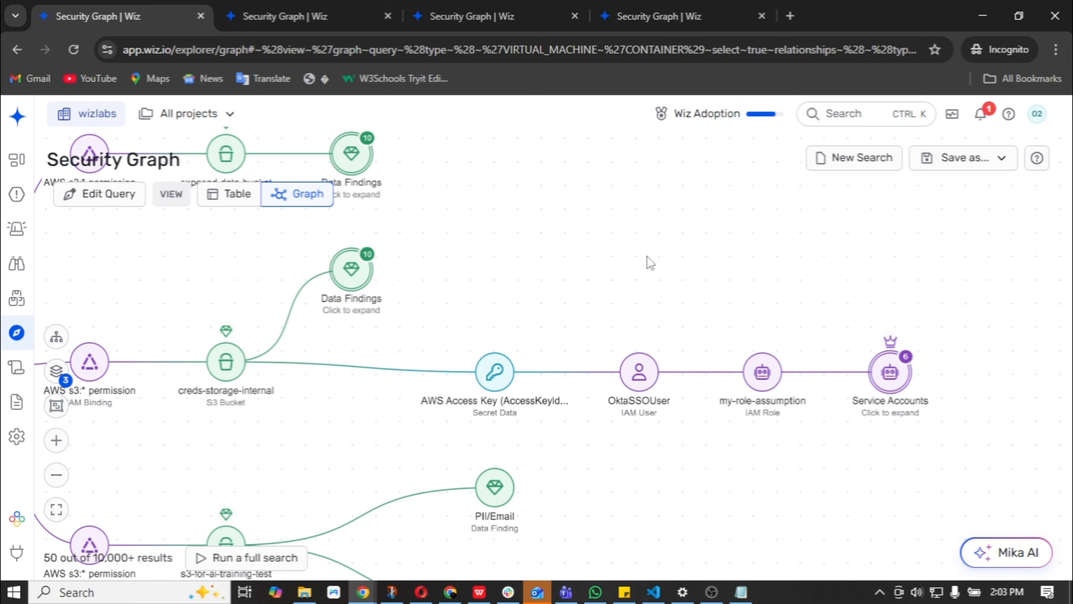
left_click_drag(647, 259, 872, 226)
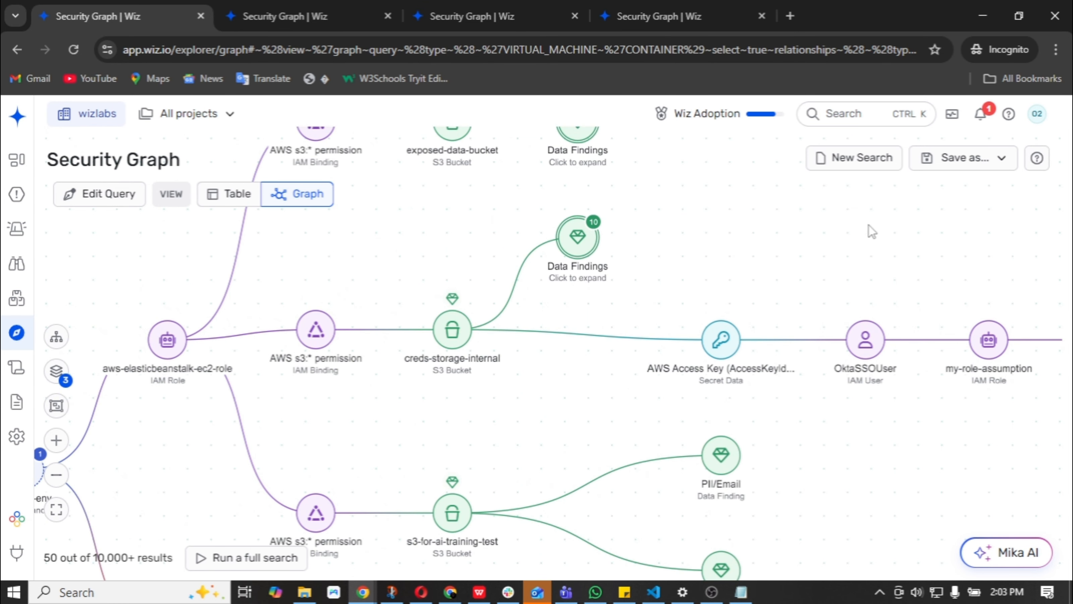
left_click_drag(767, 244, 860, 244)
scroll(549, 345, "up", 2)
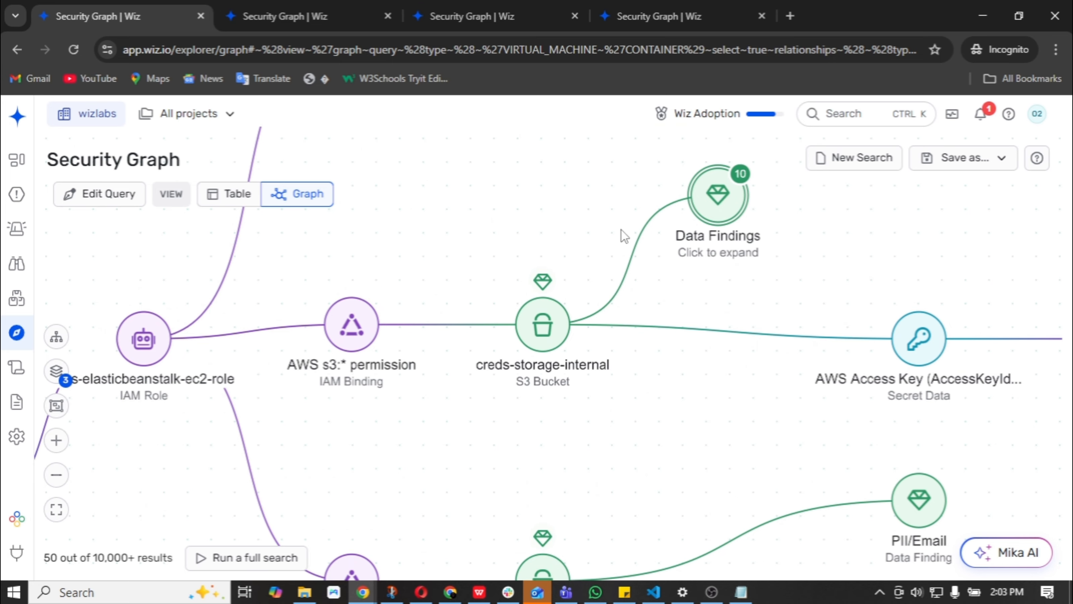
scroll(434, 233, "down", 6)
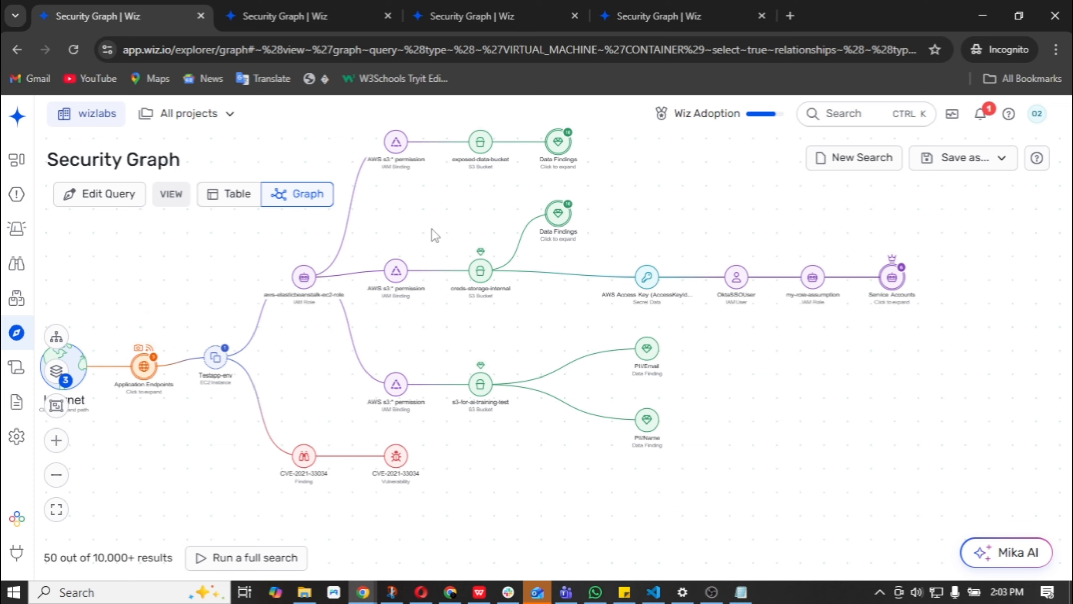
left_click(231, 198)
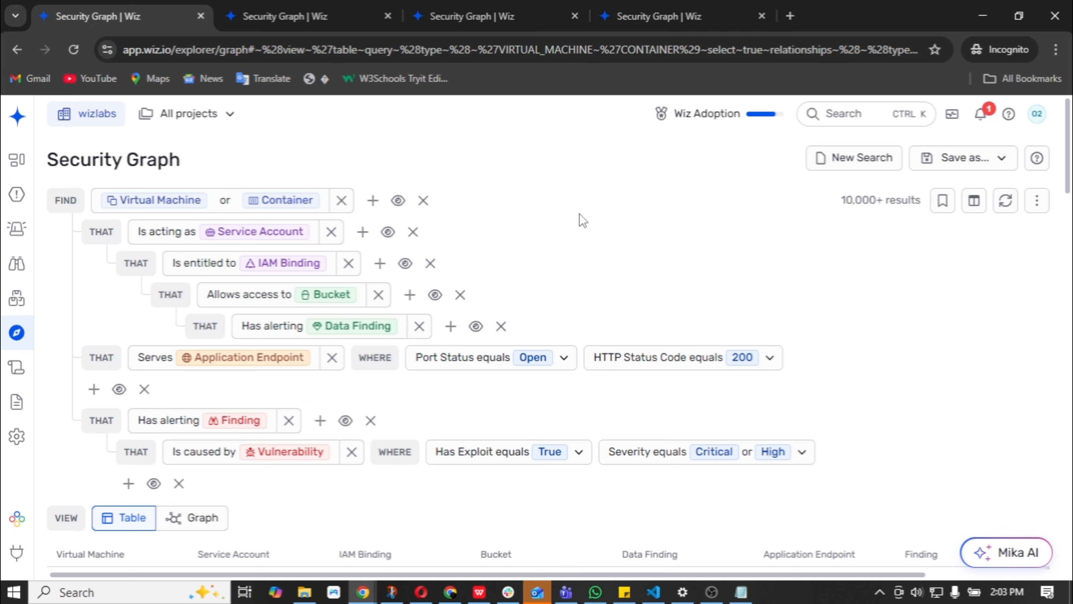
- Group the Service Account condition and its nested conditions into a query block named "group as query block"
scroll(405, 242, "down", 2)
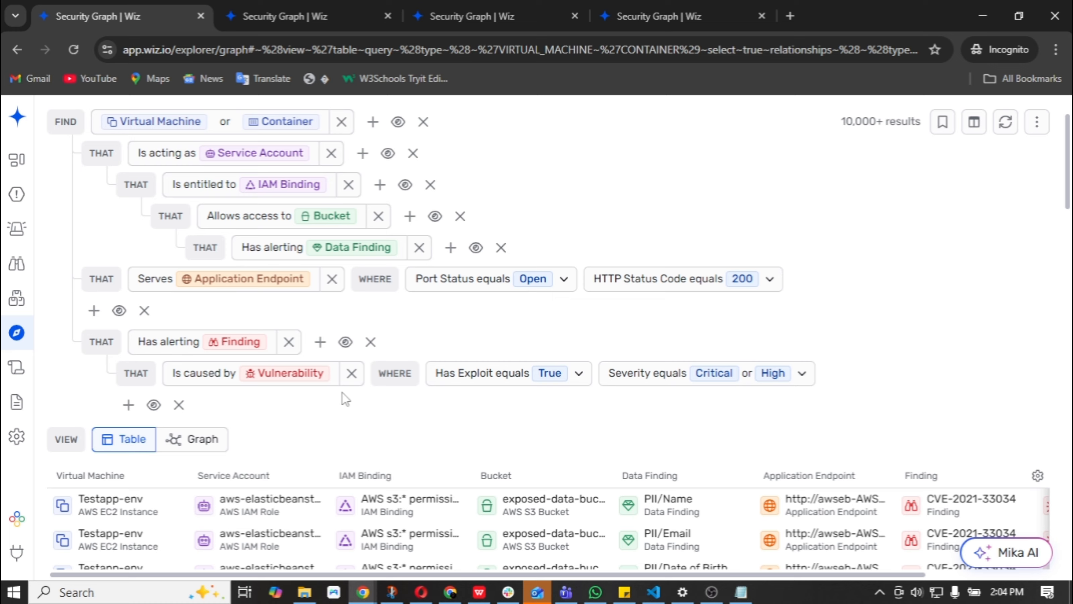
left_click(387, 154)
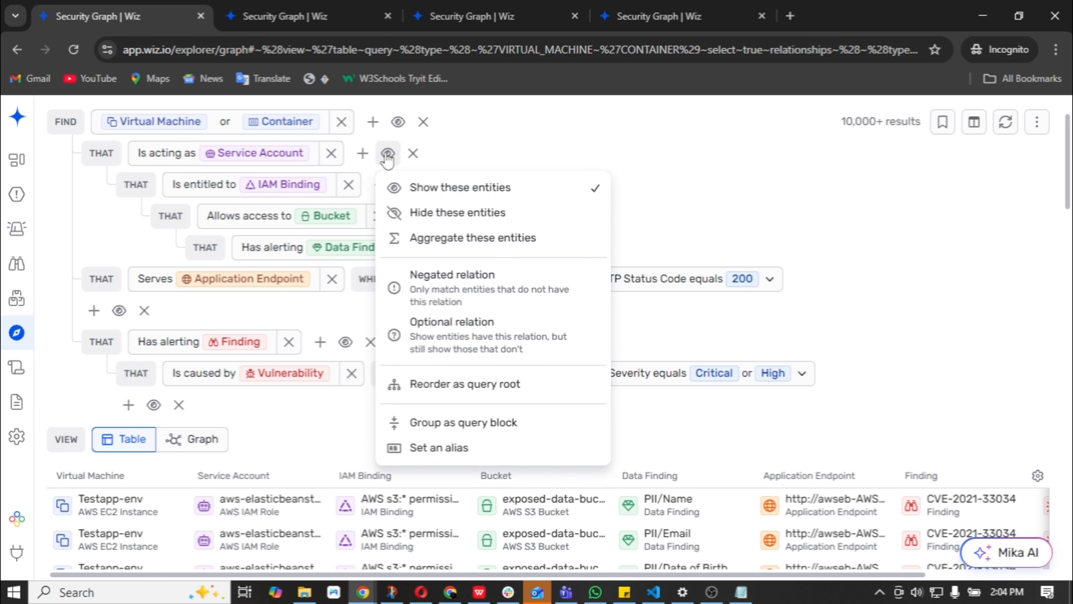
left_click(447, 426)
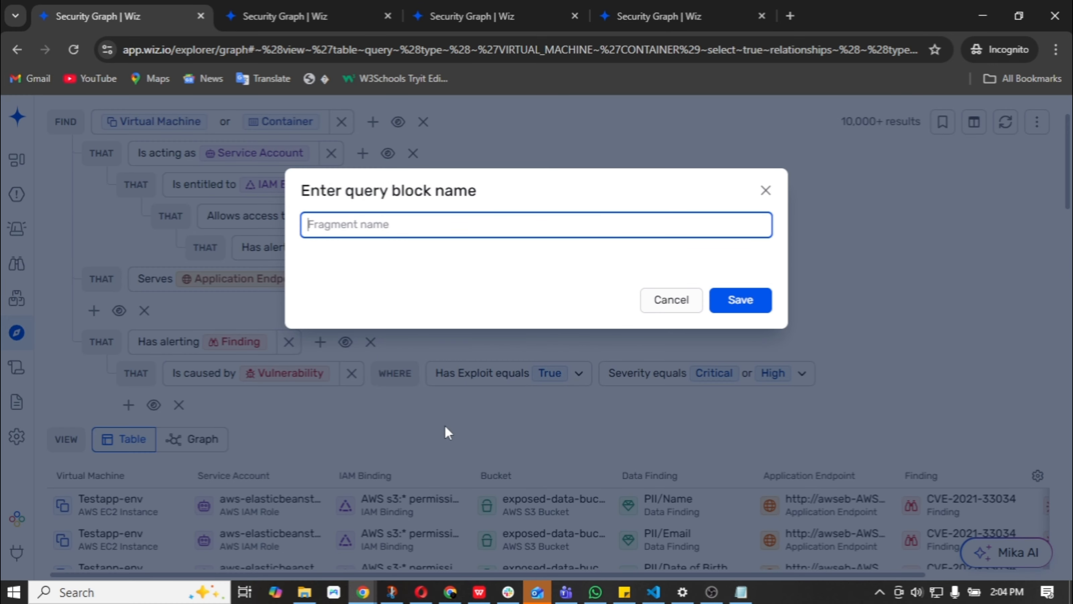
type("group as query block")
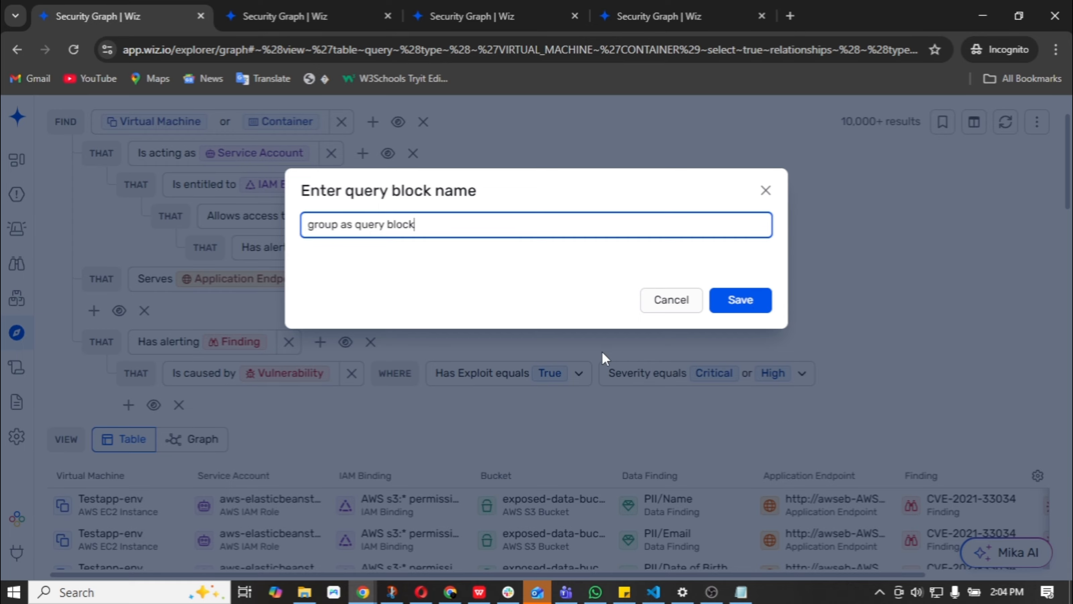
left_click(721, 308)
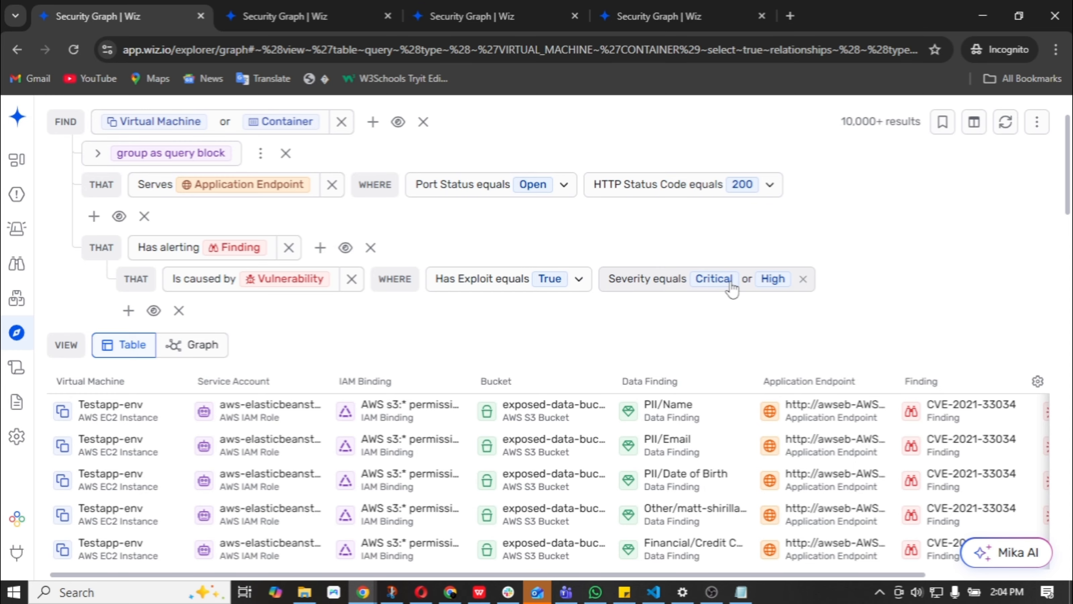
- Group the alerting Finding condition and its nested Vulnerability into a query block named "group as query block"
scroll(683, 280, "up", 2)
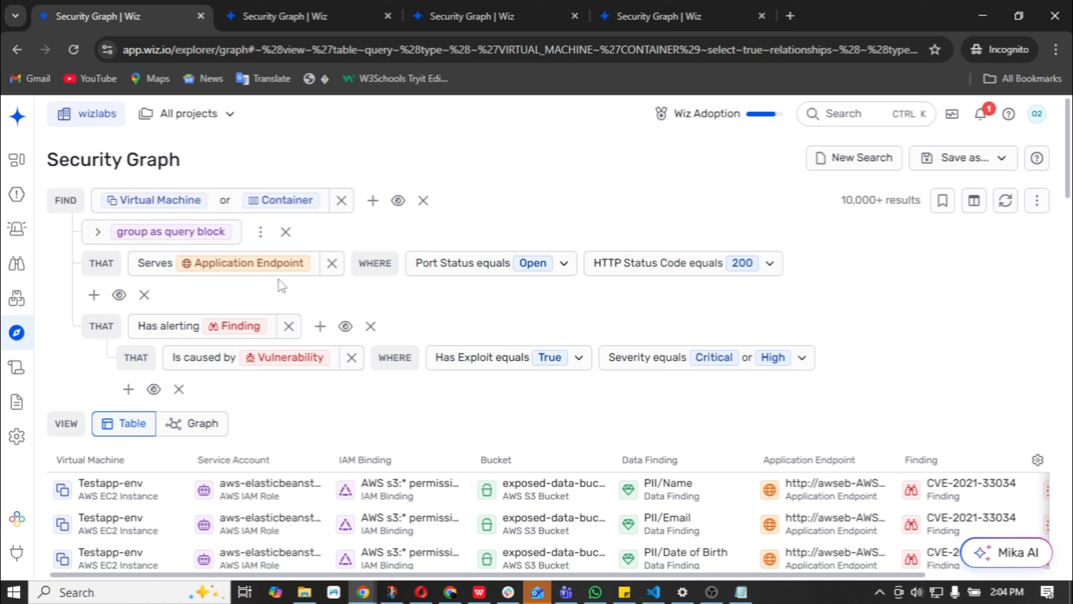
left_click(345, 328)
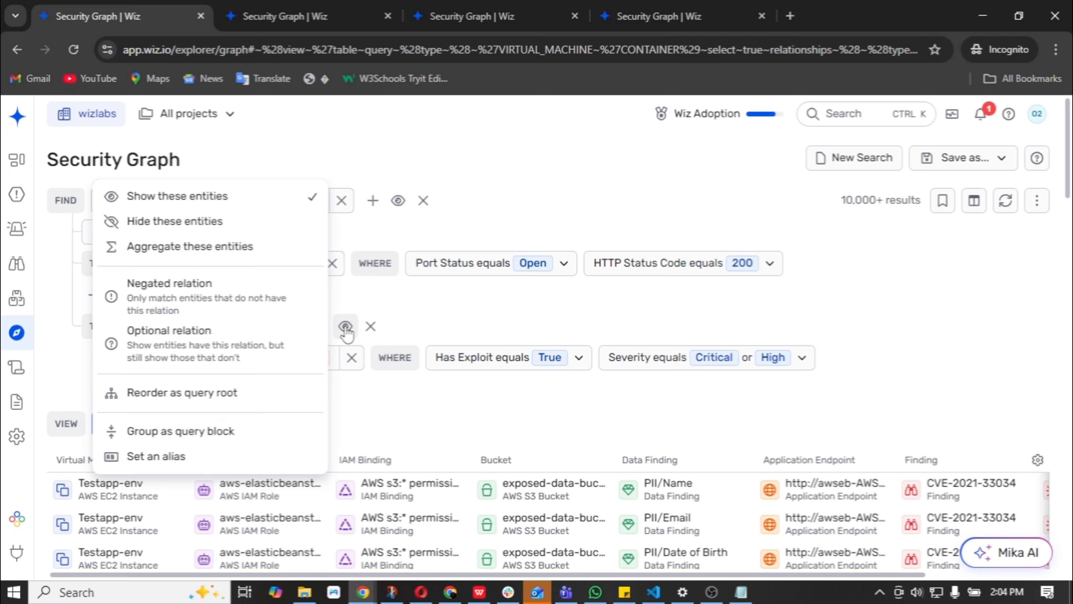
left_click(207, 431)
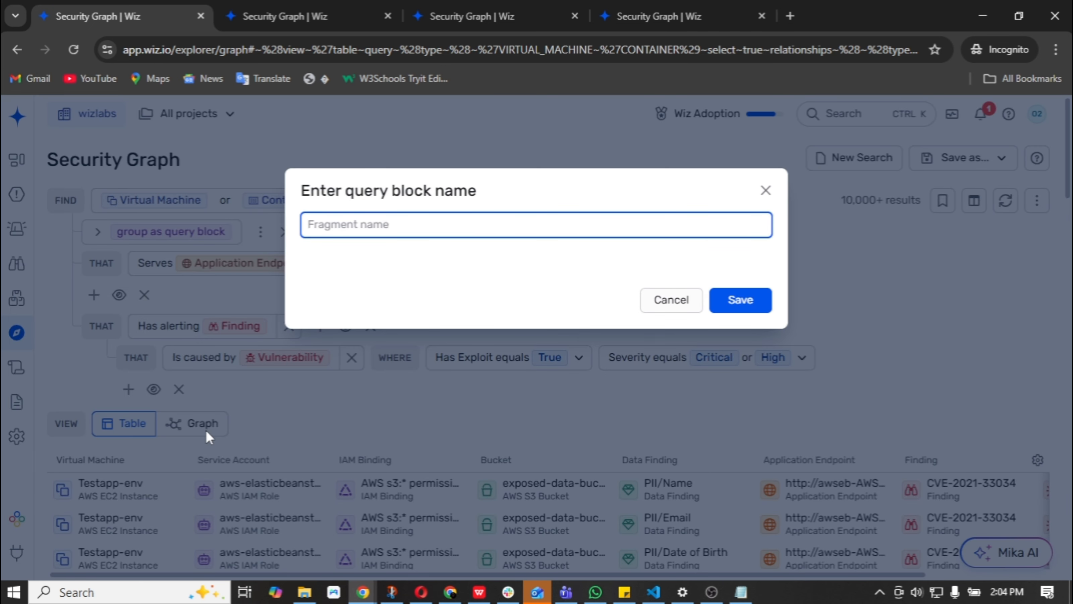
type("group as query bl")
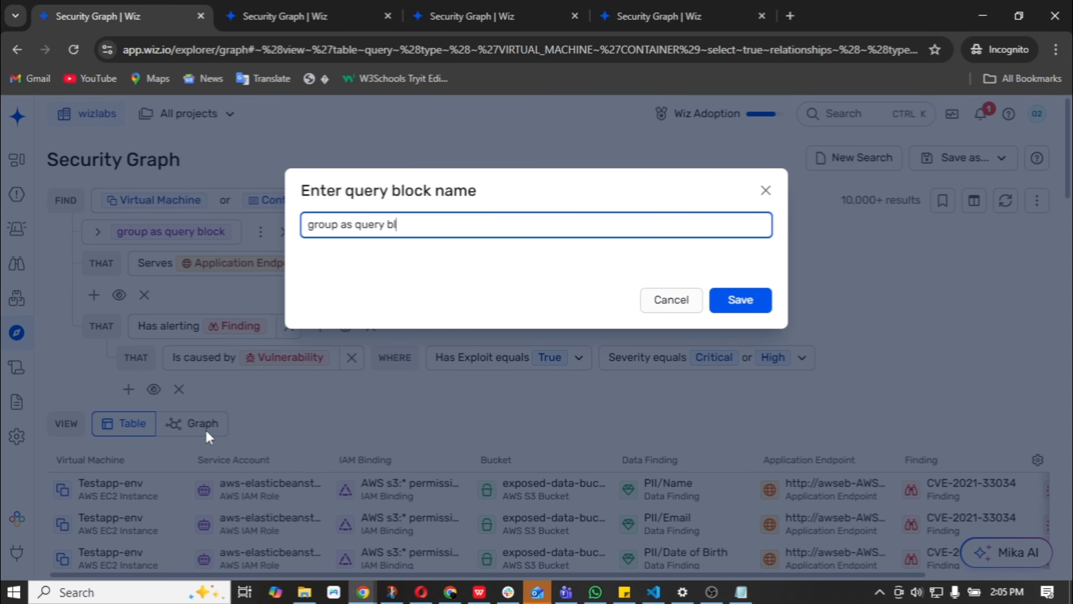
type("ock")
left_click(735, 311)
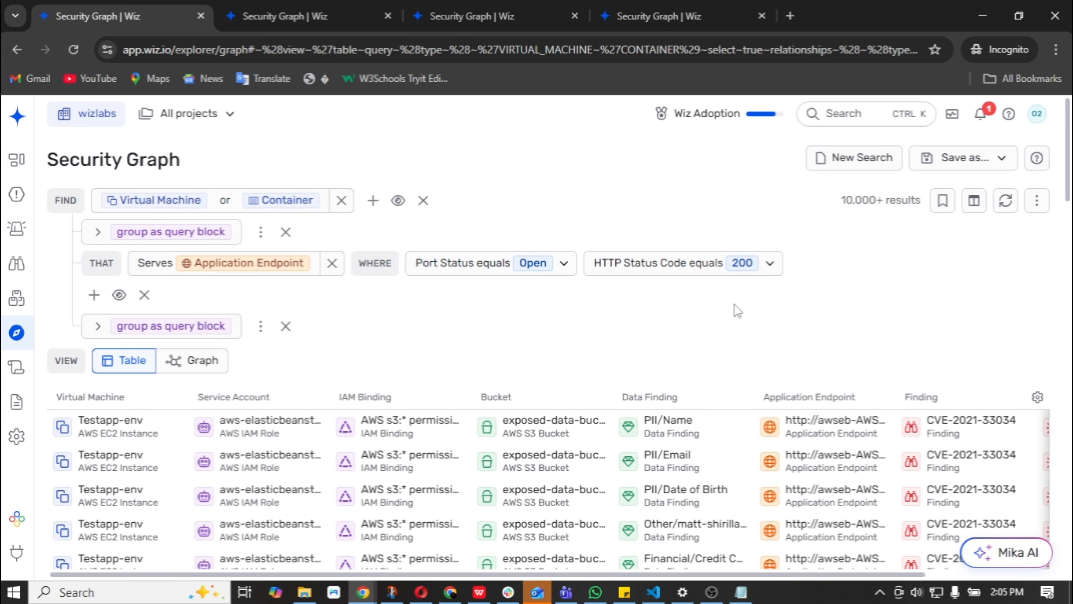
- Expand both query blocks to review the conditions inside them, and collapse them again
left_click(96, 233)
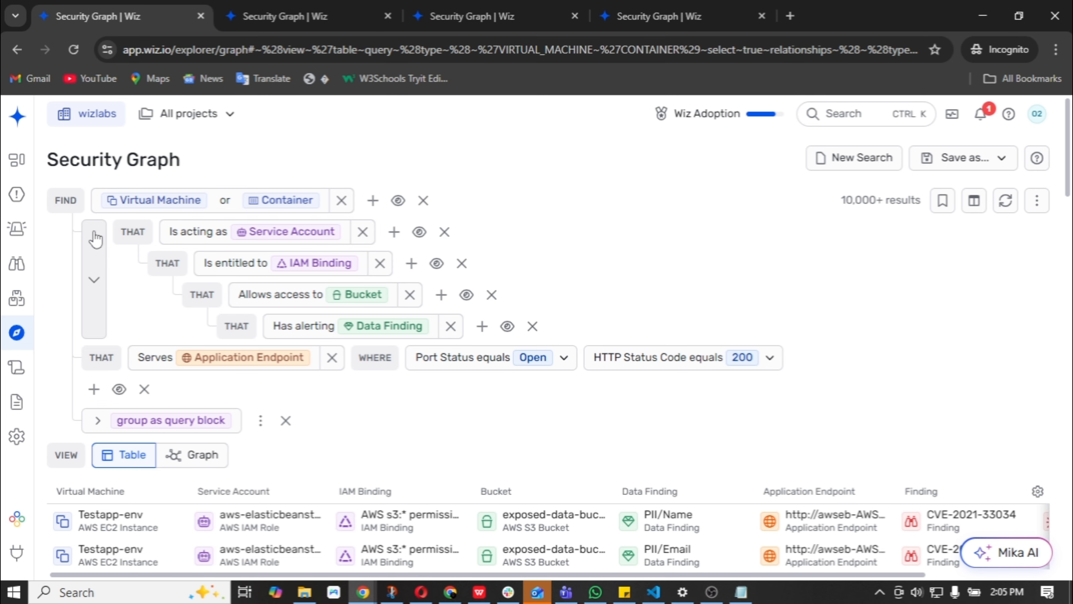
scroll(96, 239, "down", 2)
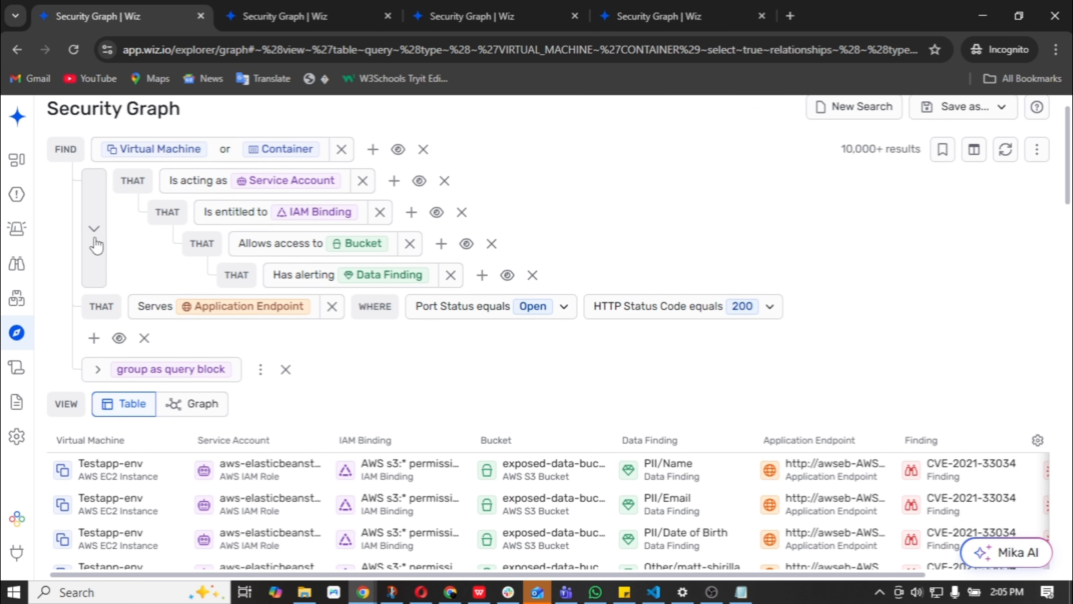
left_click(97, 342)
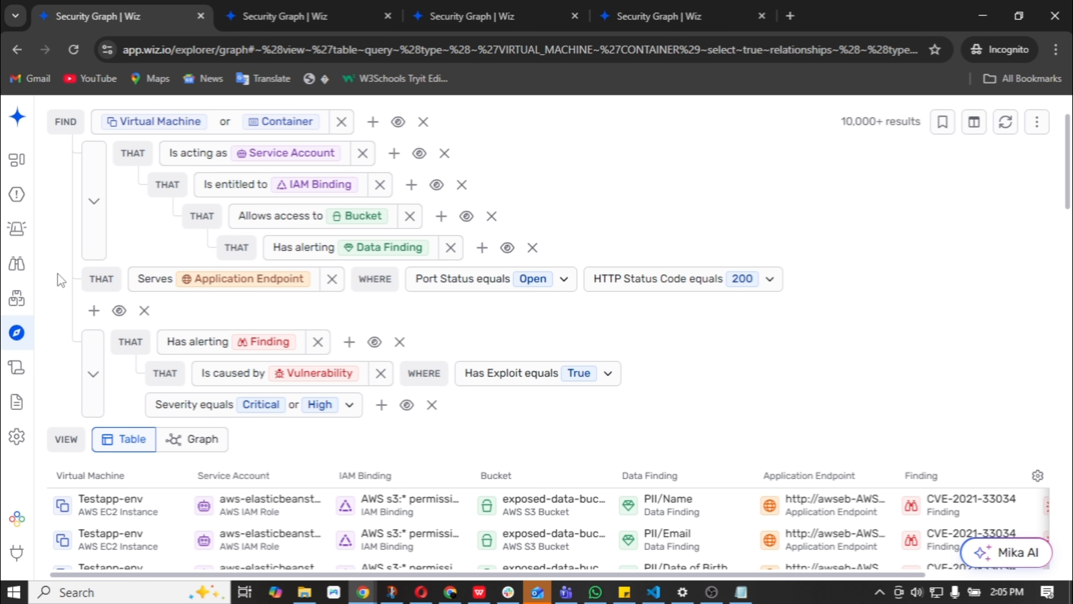
left_click(94, 211)
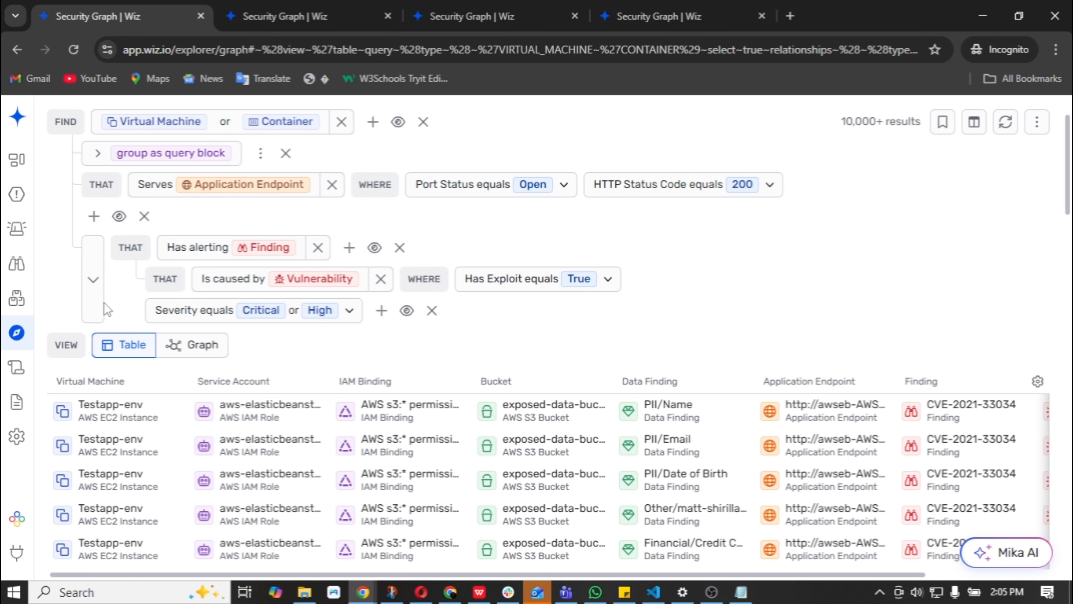
left_click(94, 280)
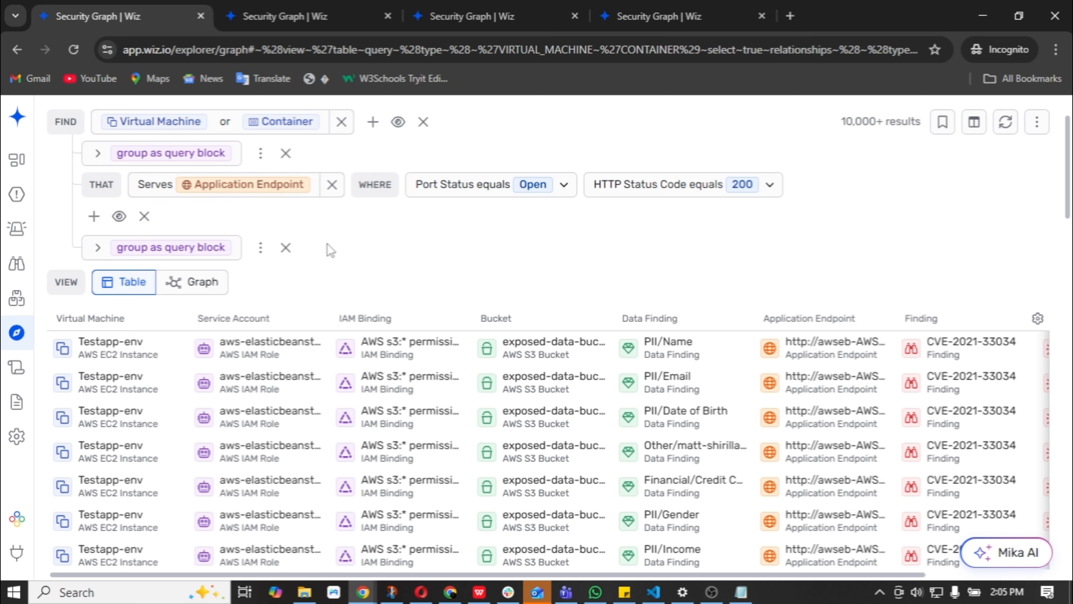
scroll(329, 246, "up", 2)
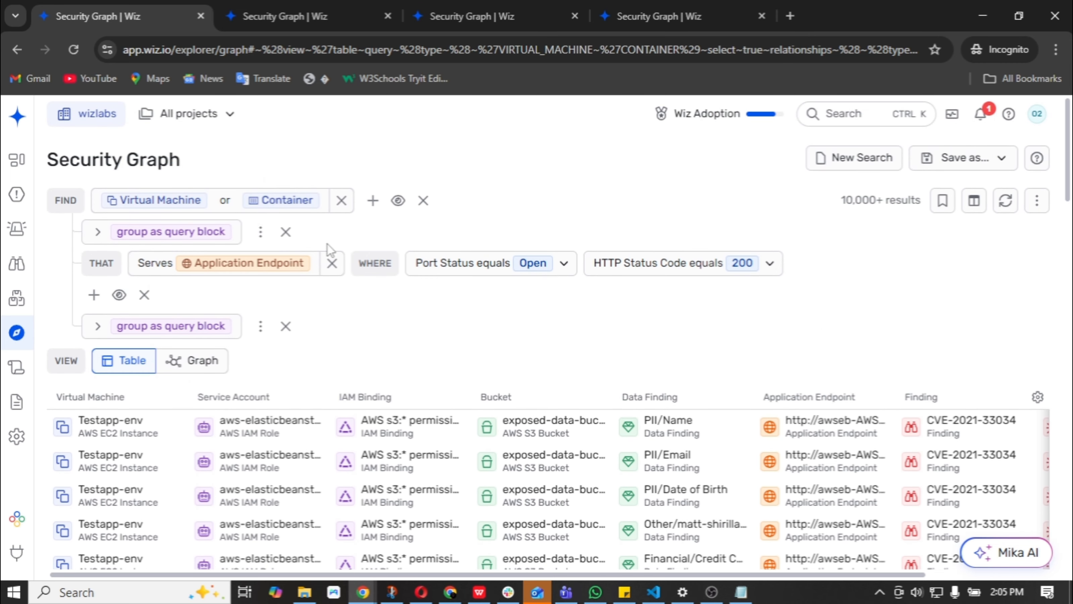